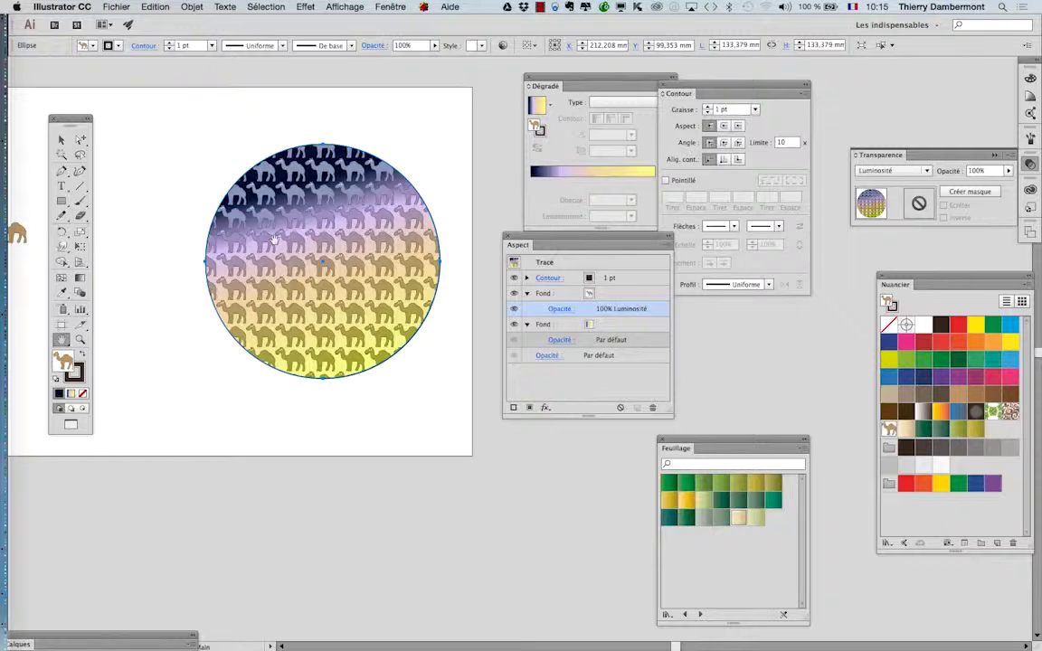
# - Deselect the camel circle, bring the whole artboard into view and reposition the toolbar
pyautogui.scroll(1, 301, 234)
pyautogui.moveTo(409, 283); pyautogui.dragTo(354, 330)
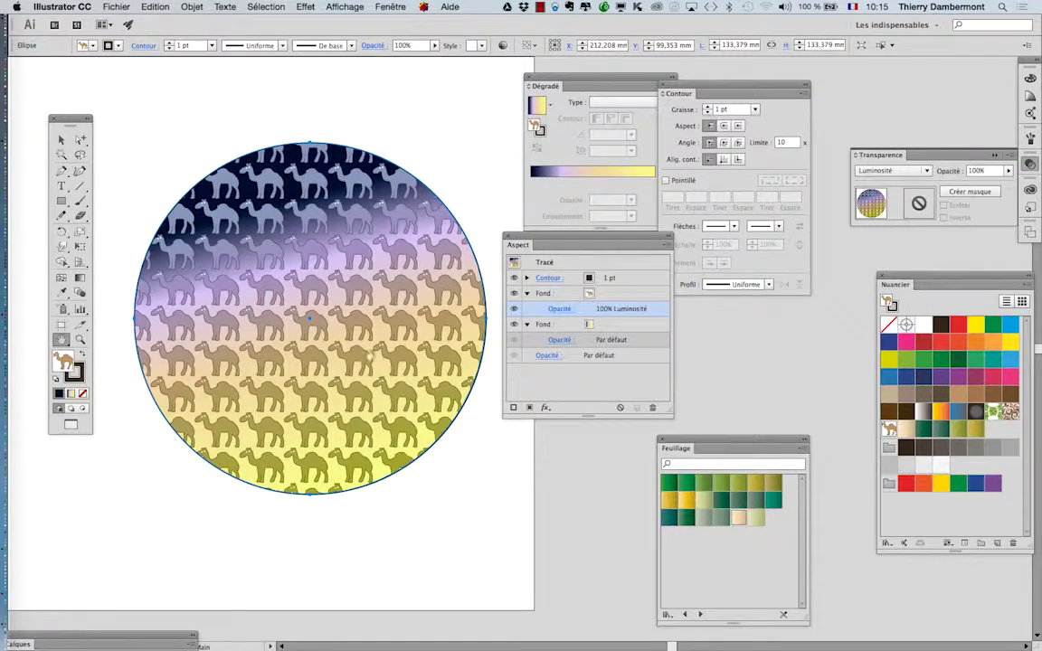
pyautogui.click(61, 138)
pyautogui.click(170, 128)
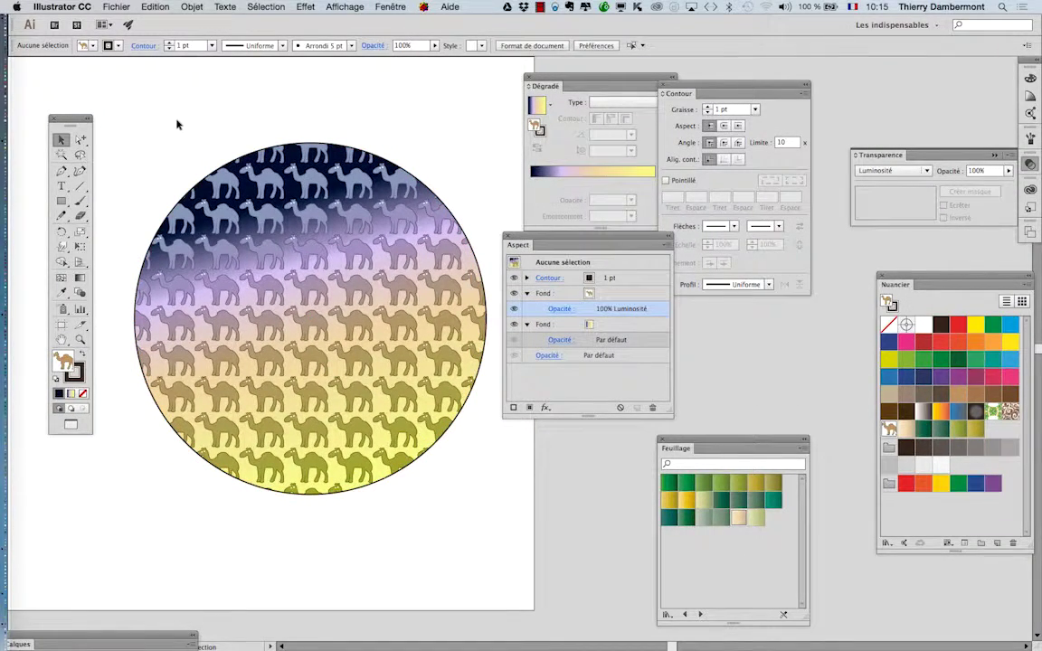
pyautogui.scroll(-1, 289, 243)
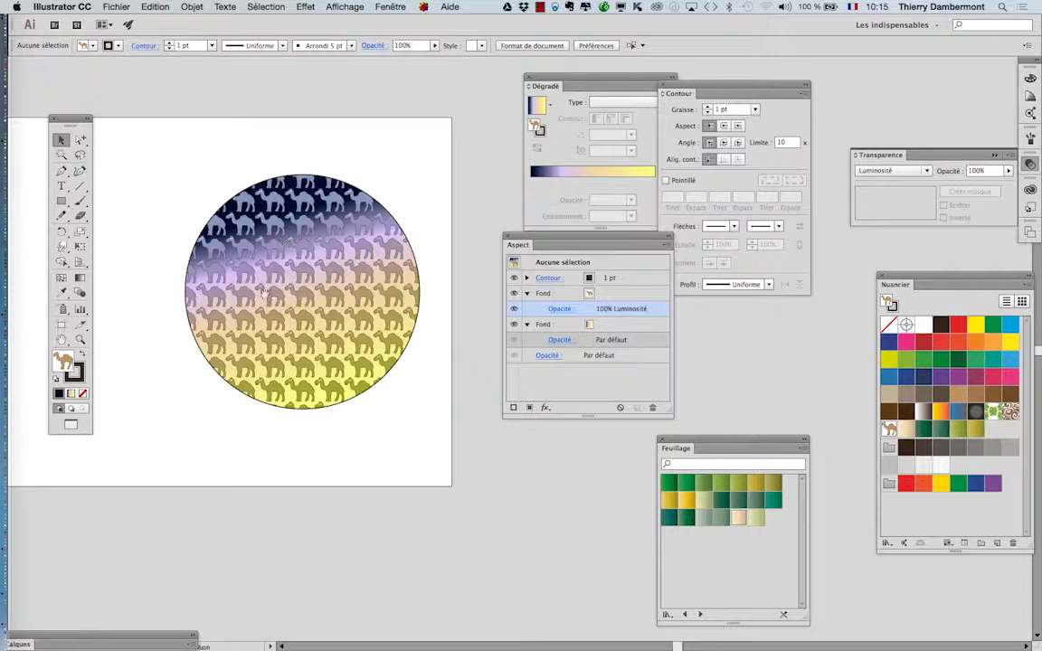
pyautogui.moveTo(263, 291); pyautogui.dragTo(322, 294)
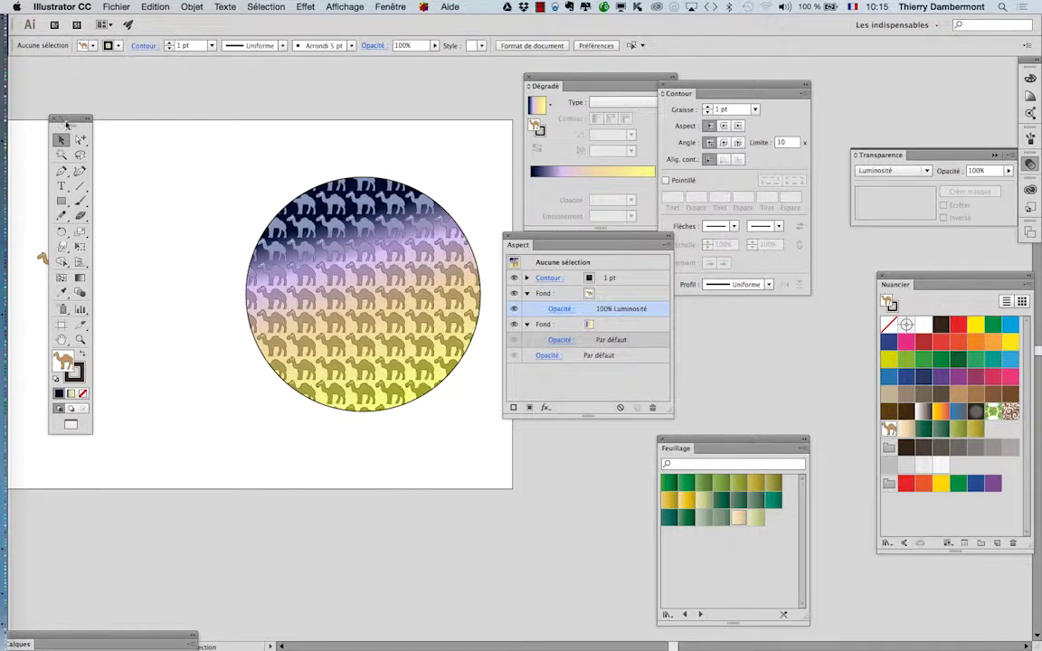
pyautogui.moveTo(66, 123); pyautogui.dragTo(33, 86)
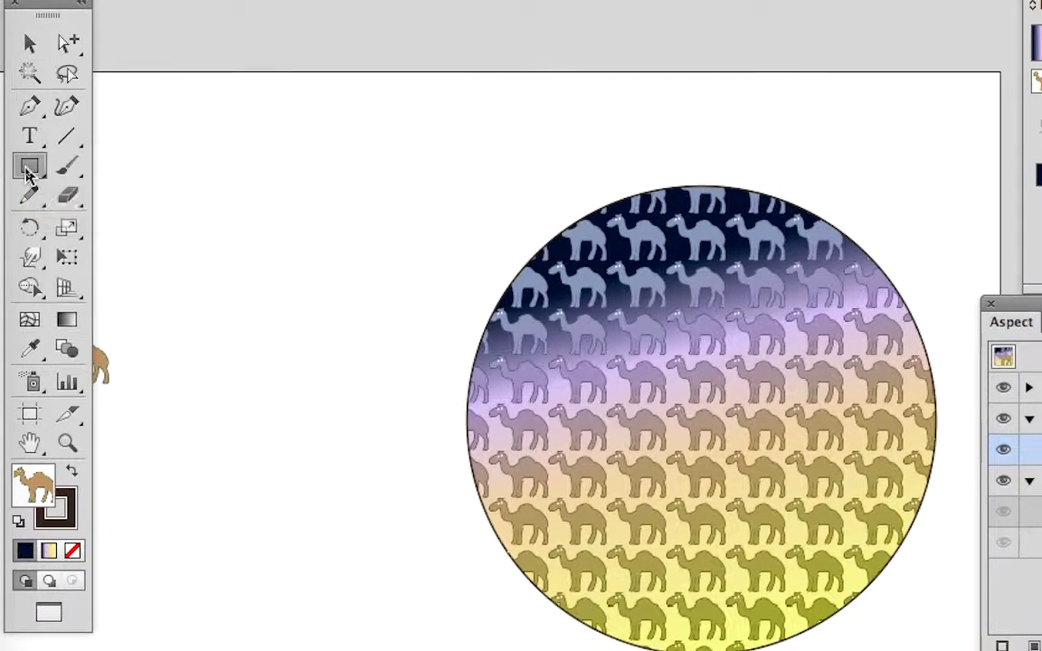
# - Draw a camel-filled star at the artboard's upper left with the Star tool
pyautogui.click(29, 170)
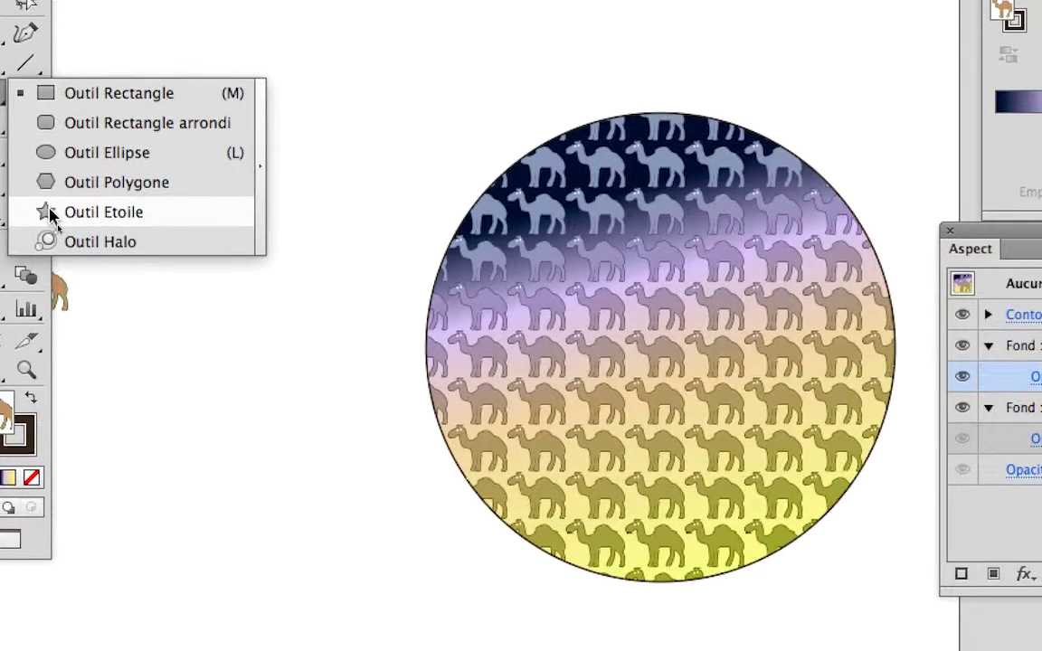
pyautogui.click(51, 217)
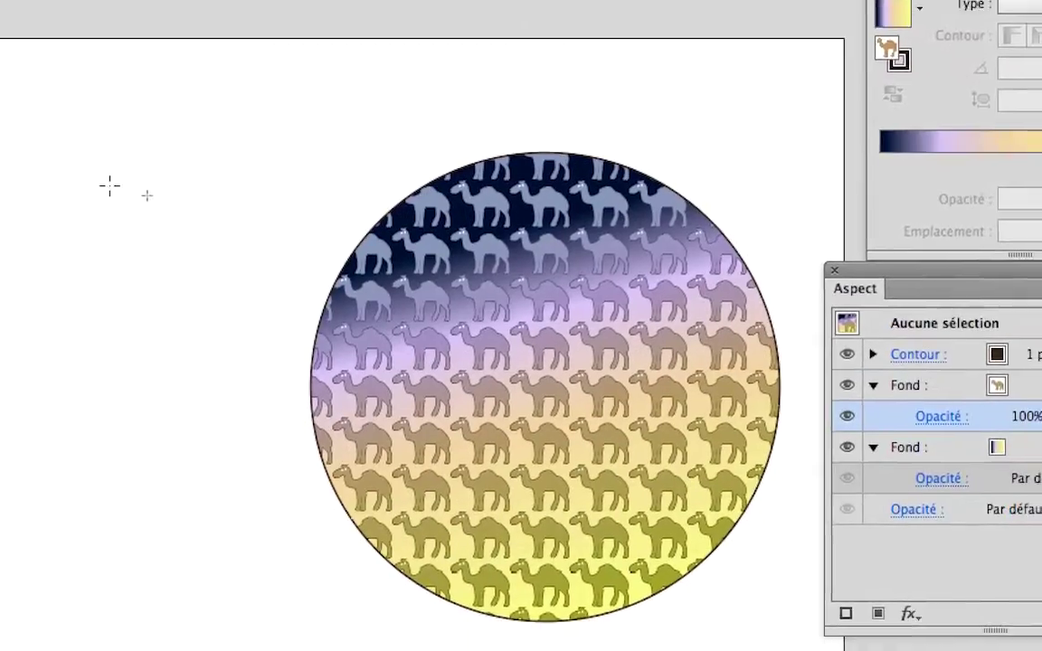
pyautogui.moveTo(54, 122); pyautogui.dragTo(141, 217)
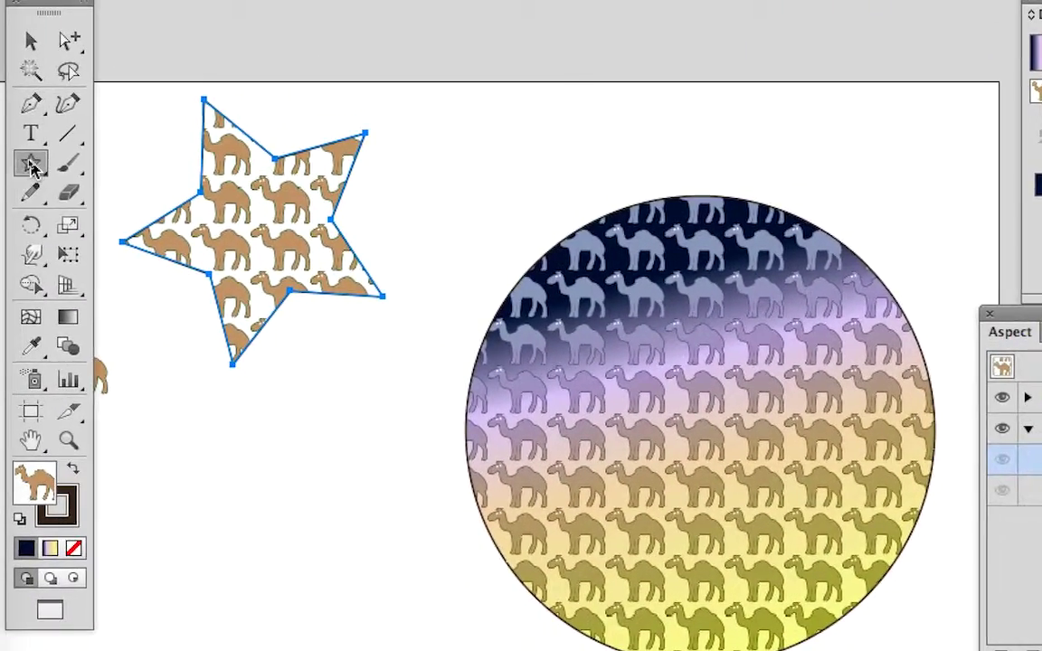
# - Draw a camel-filled hexagon below the star with the Polygon tool, then select the star
pyautogui.click(31, 165)
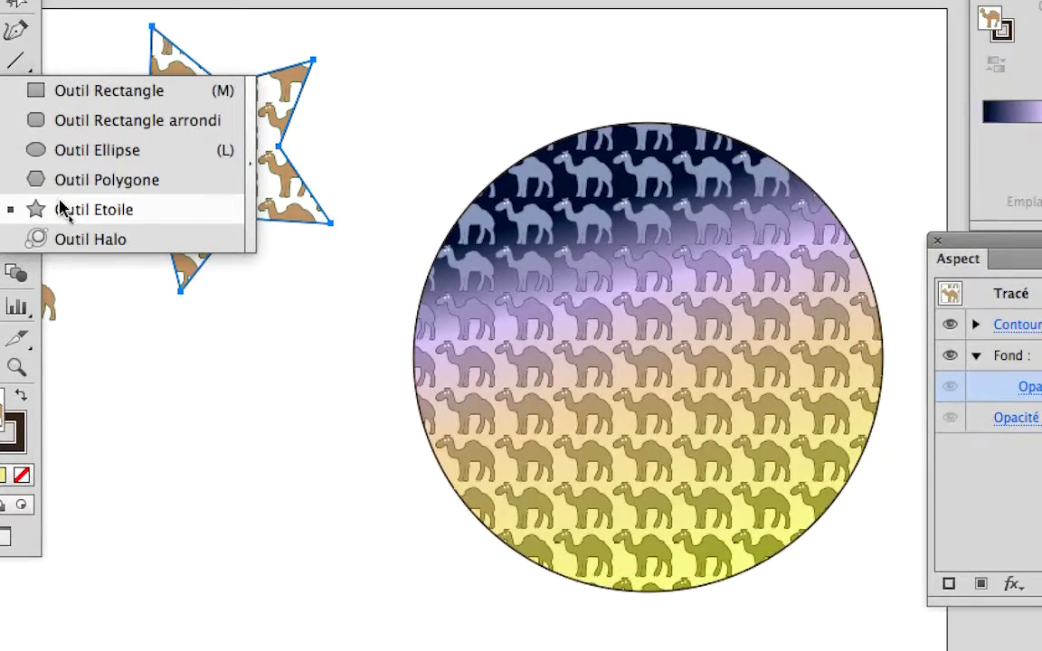
pyautogui.click(65, 180)
pyautogui.moveTo(104, 312); pyautogui.dragTo(151, 353)
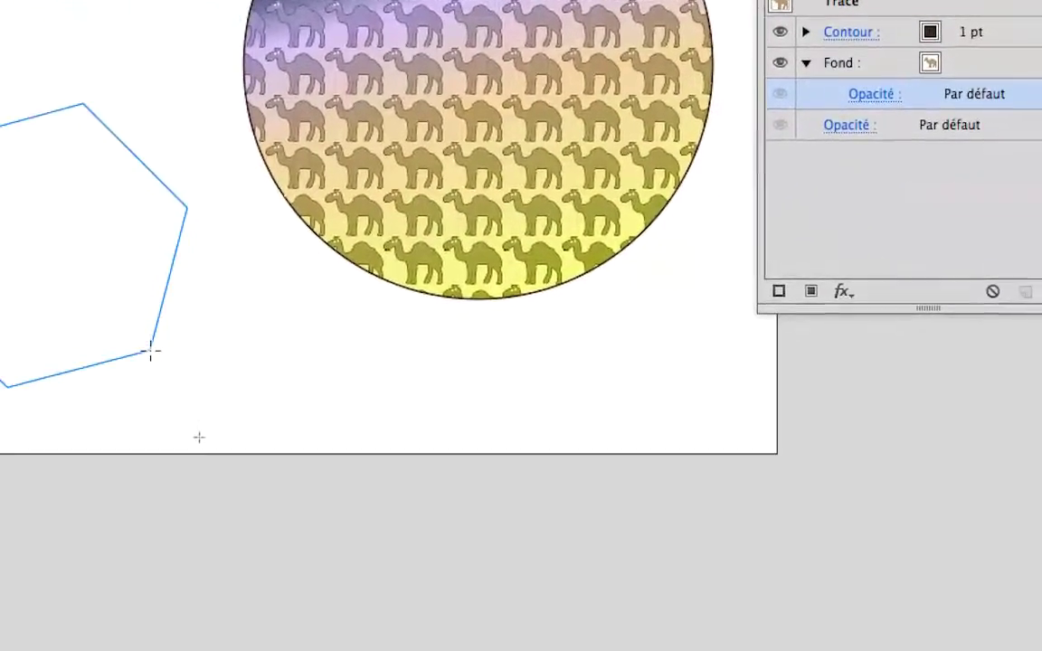
pyautogui.press('v')
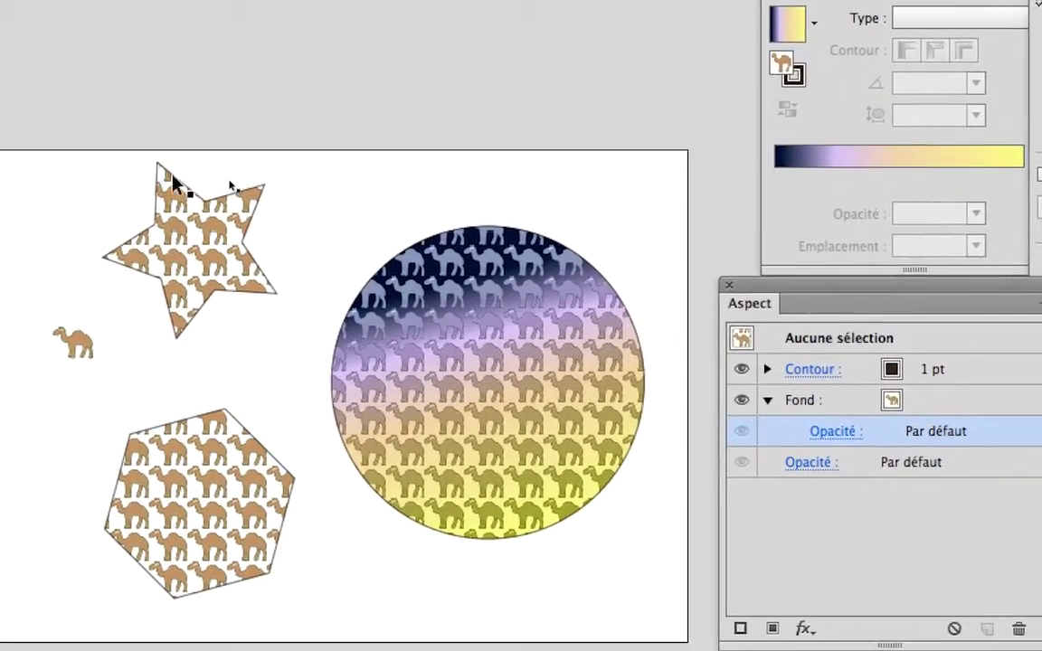
pyautogui.click(177, 192)
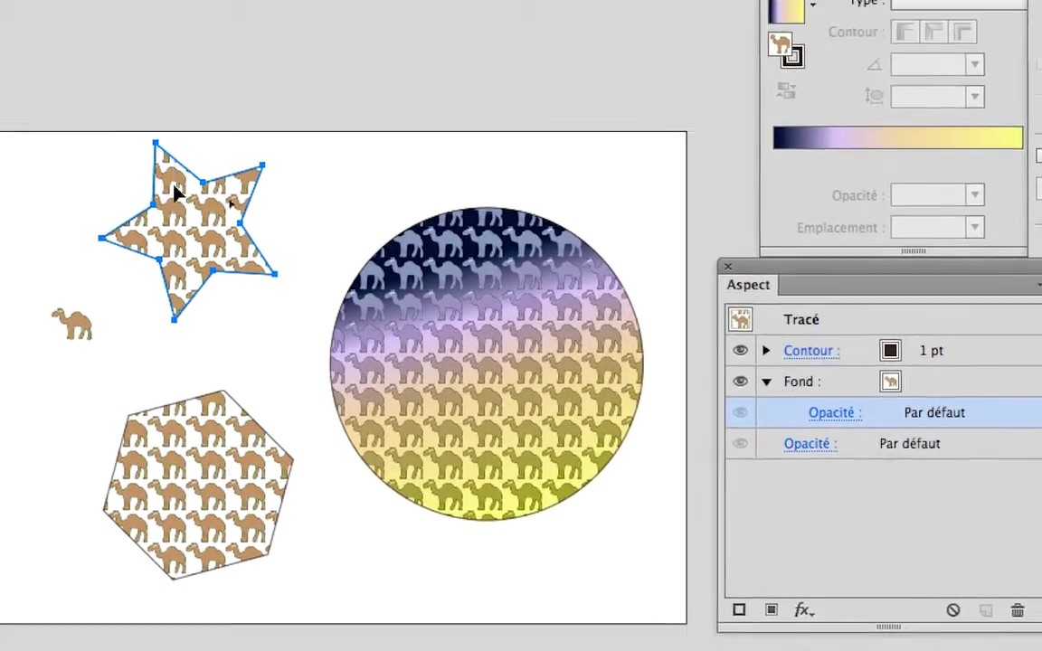
pyautogui.click(179, 412)
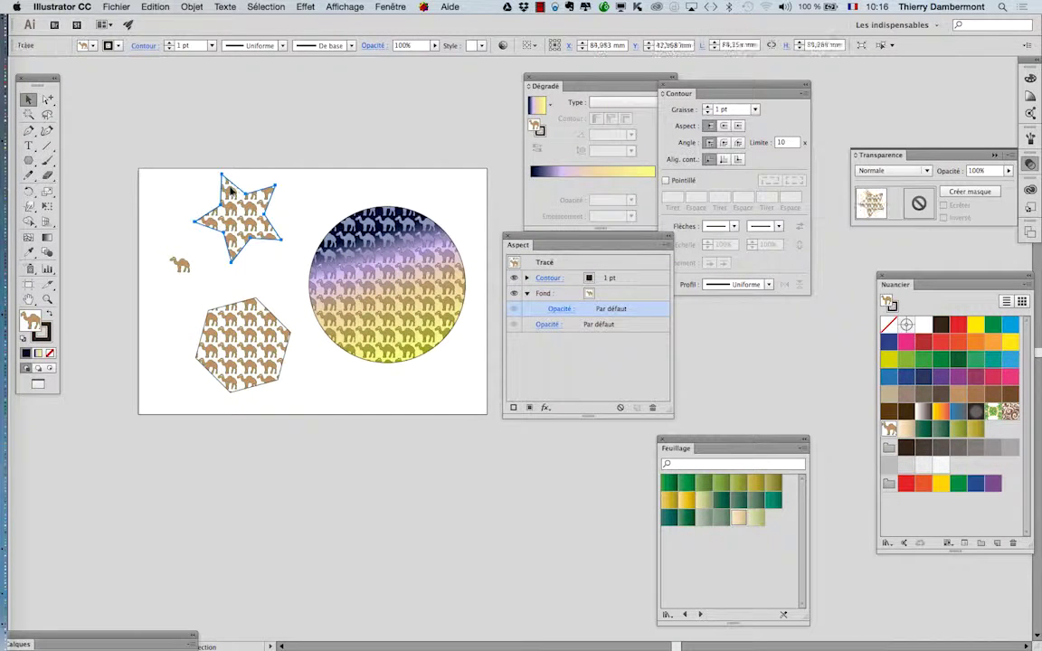
pyautogui.moveTo(542, 237); pyautogui.dragTo(369, 391)
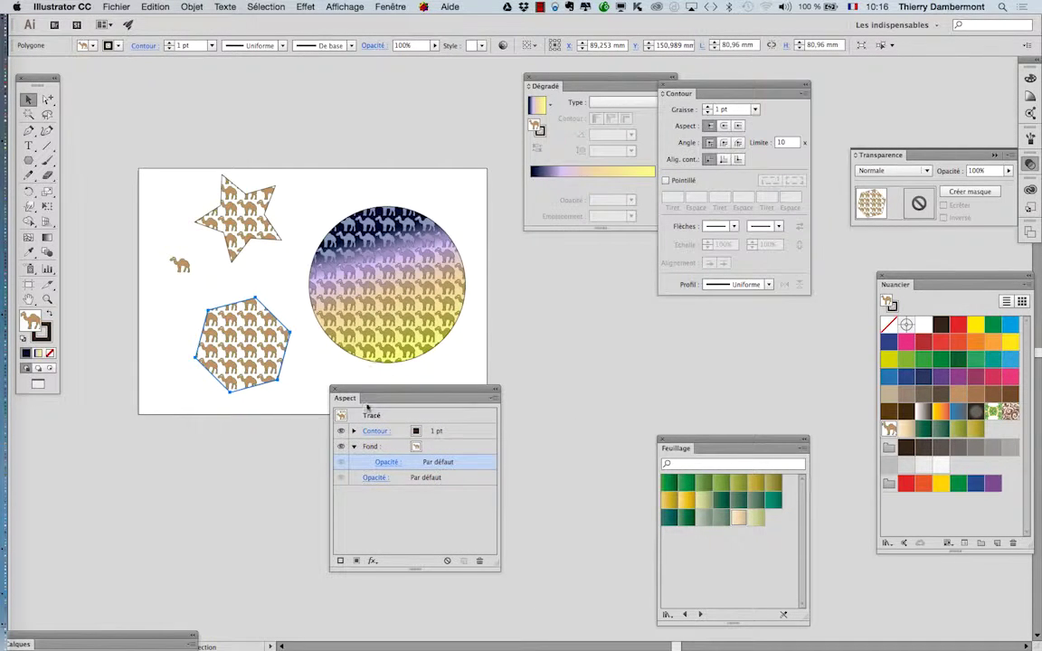
pyautogui.moveTo(361, 396); pyautogui.dragTo(323, 85)
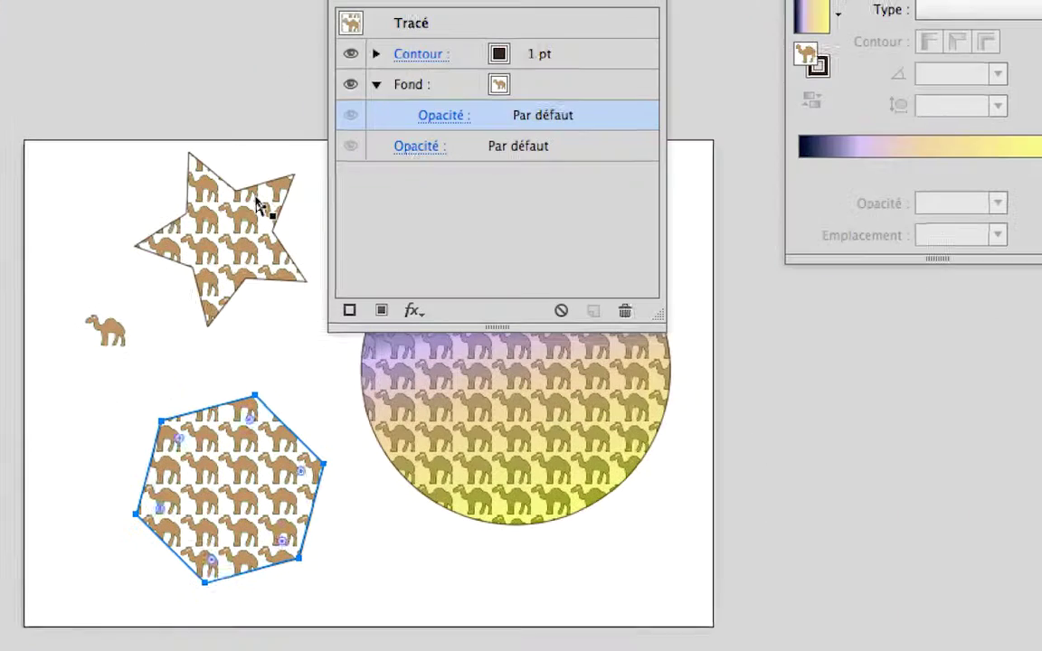
pyautogui.click(257, 199)
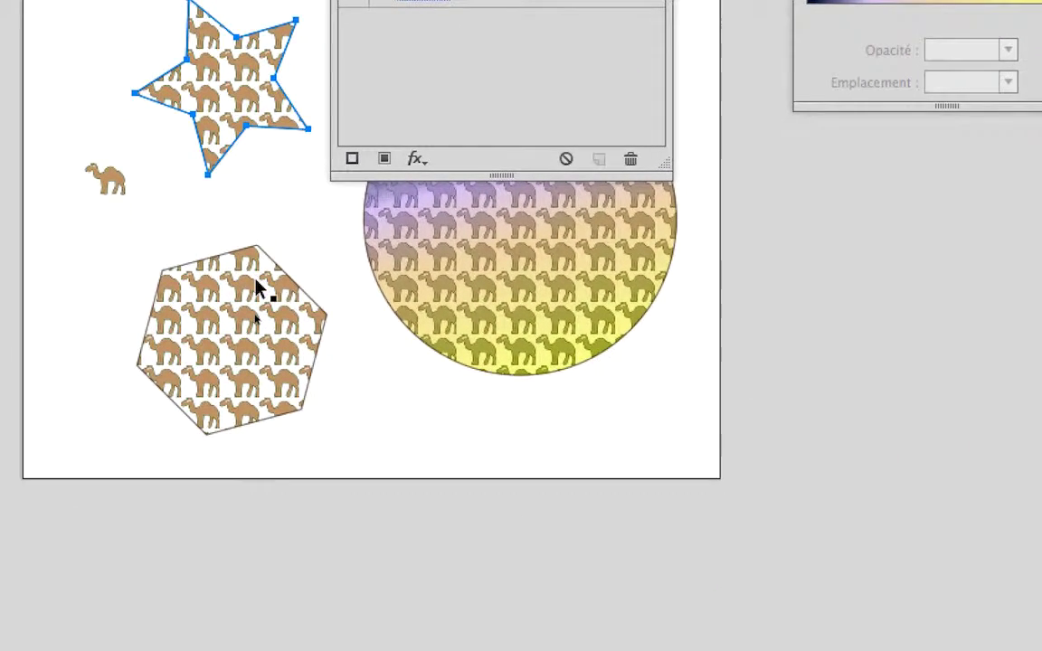
pyautogui.click(261, 284)
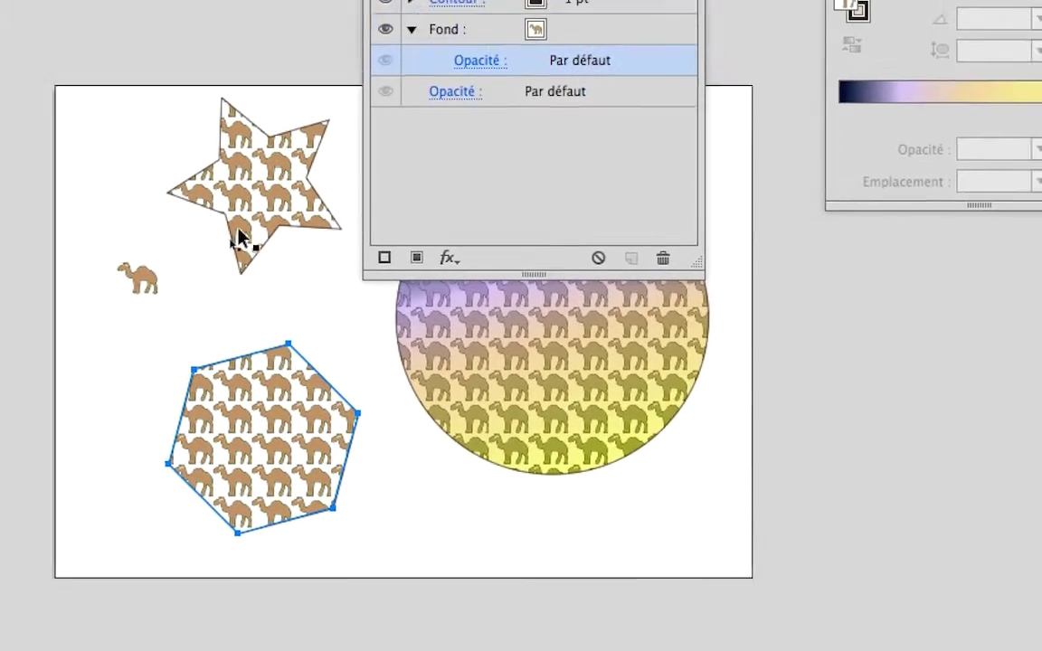
pyautogui.click(242, 233)
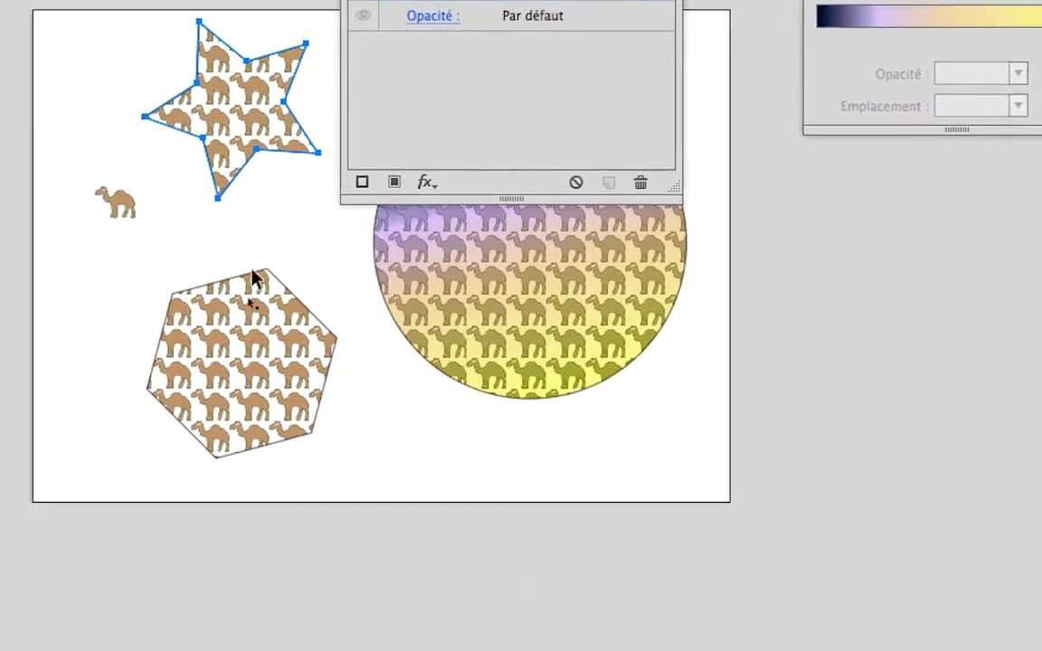
pyautogui.click(277, 359)
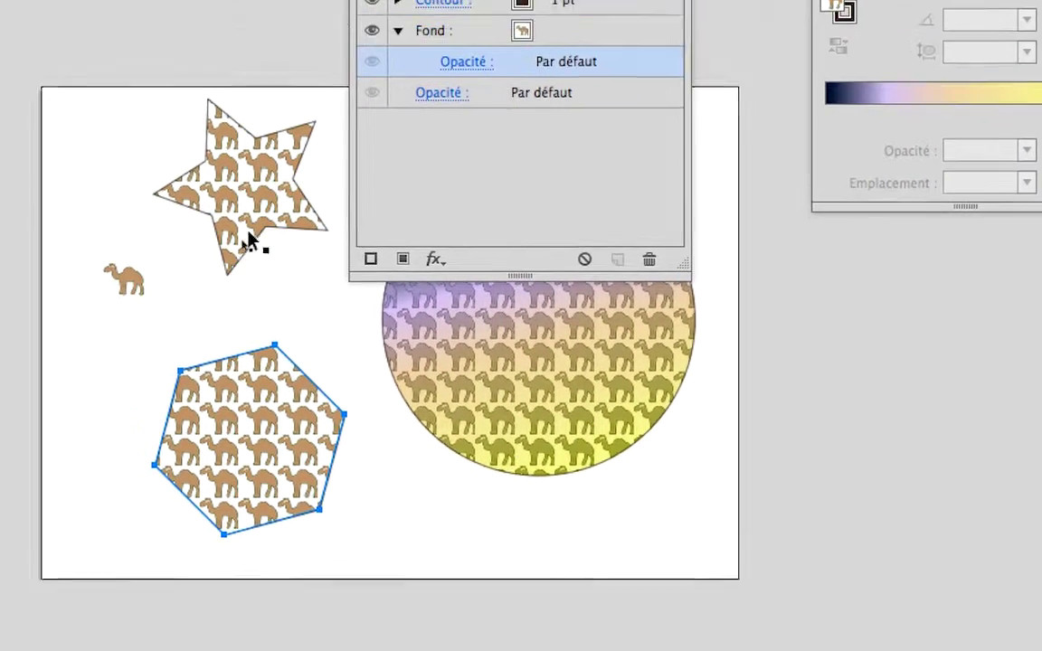
pyautogui.click(252, 239)
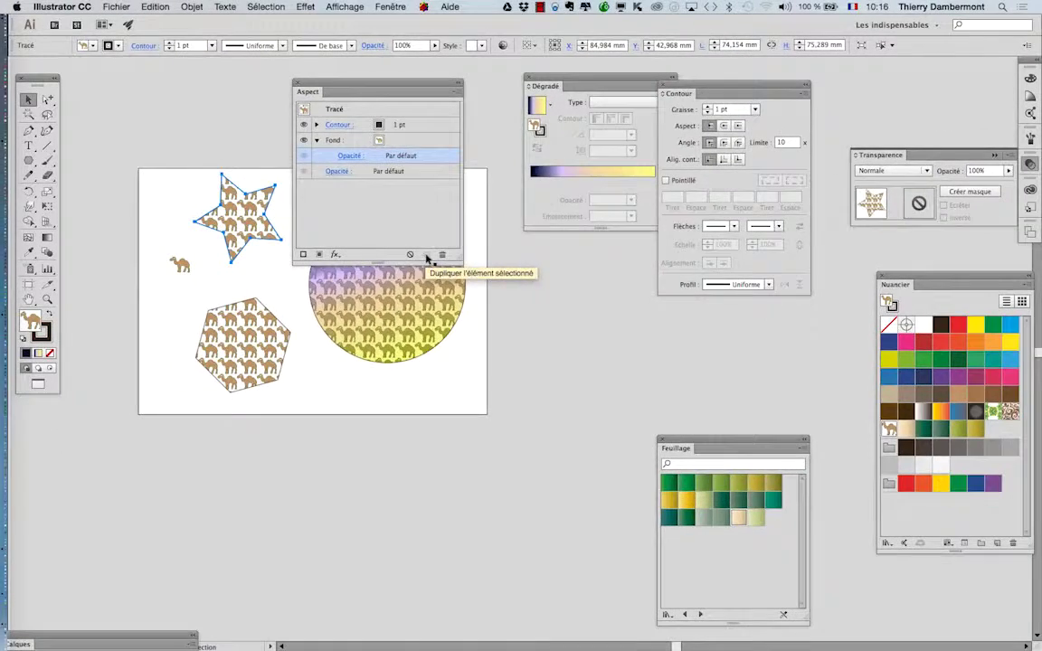
# - Float the Swatches panel and move the Appearance panel off the gradient circle
pyautogui.moveTo(912, 269); pyautogui.dragTo(386, 206)
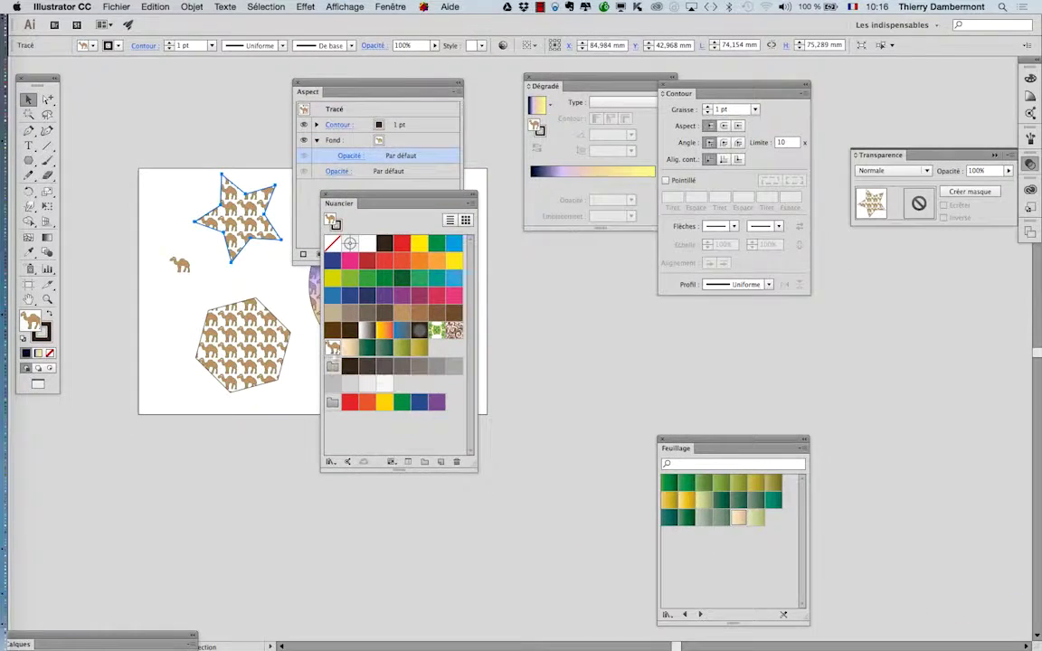
pyautogui.moveTo(343, 194); pyautogui.dragTo(680, 293)
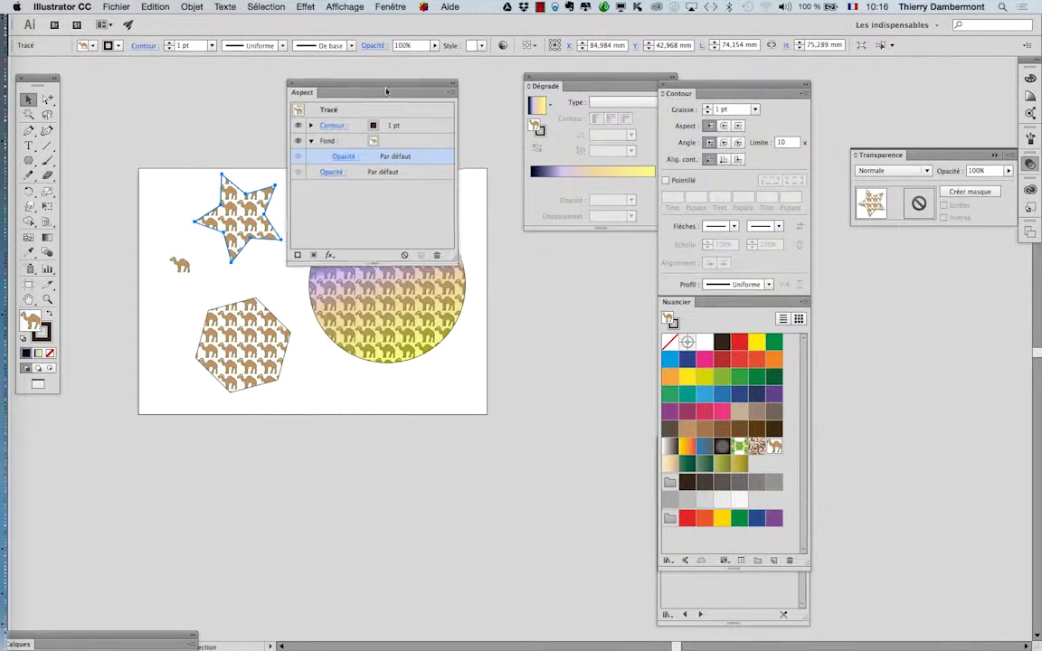
pyautogui.moveTo(399, 86); pyautogui.dragTo(174, 414)
pyautogui.moveTo(715, 302); pyautogui.dragTo(560, 283)
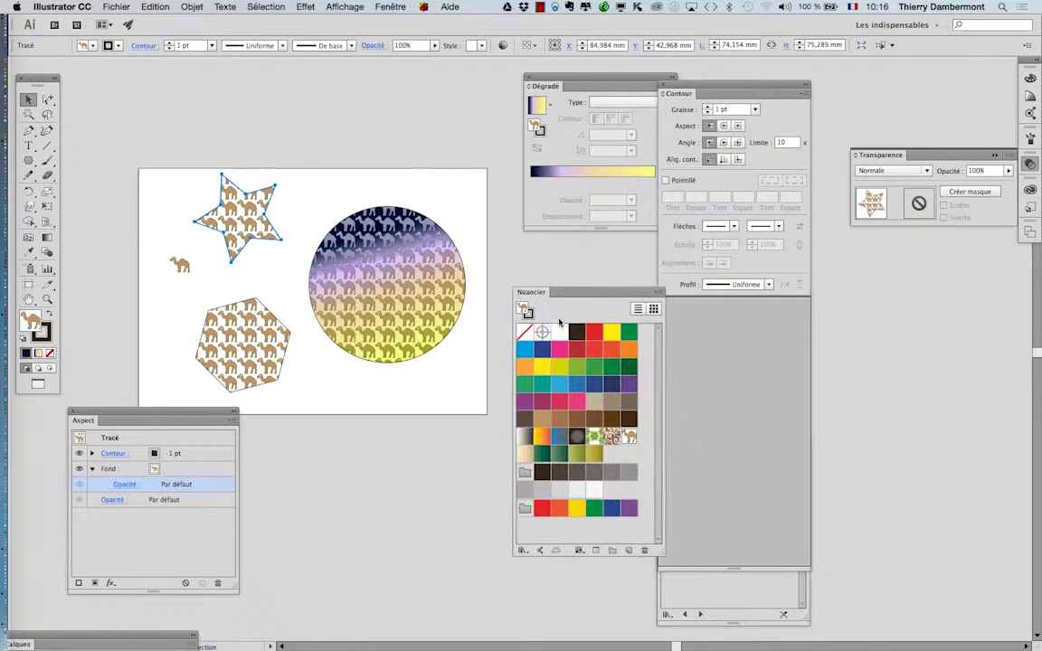
# - Close the Stroke, Foliage library and Gradient panels, deselecting the star along the way
pyautogui.click(662, 88)
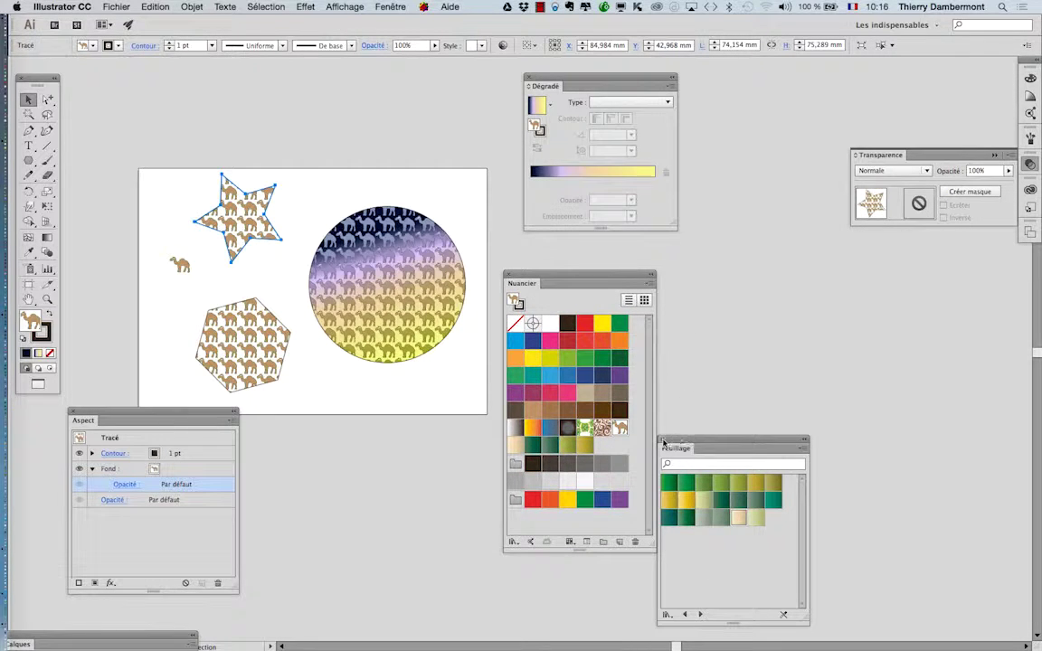
pyautogui.click(663, 442)
pyautogui.moveTo(575, 274); pyautogui.dragTo(672, 265)
pyautogui.click(447, 385)
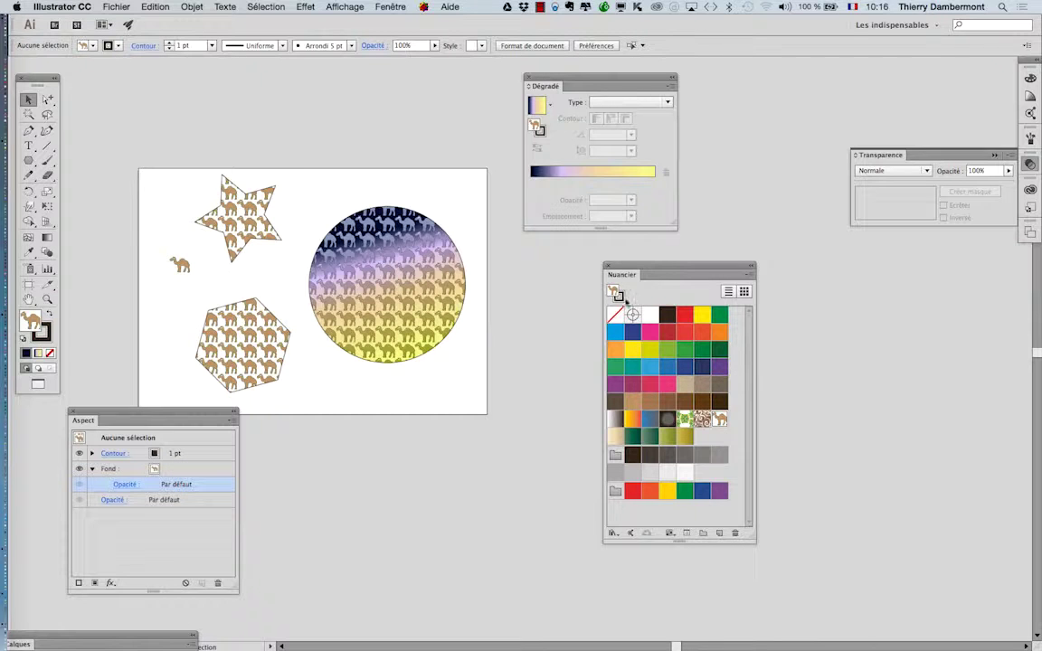
pyautogui.click(528, 78)
pyautogui.moveTo(638, 271); pyautogui.dragTo(568, 105)
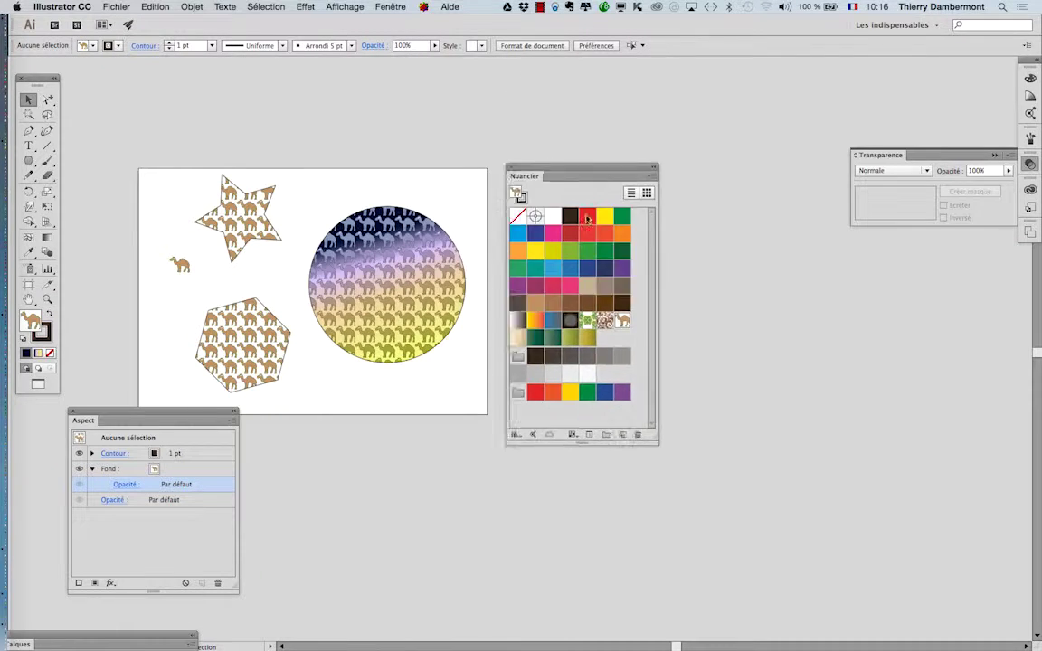
# - Save the artwork as motif - 10.ai, accepting the default Illustrator Options
pyautogui.click(116, 7)
pyautogui.click(136, 140)
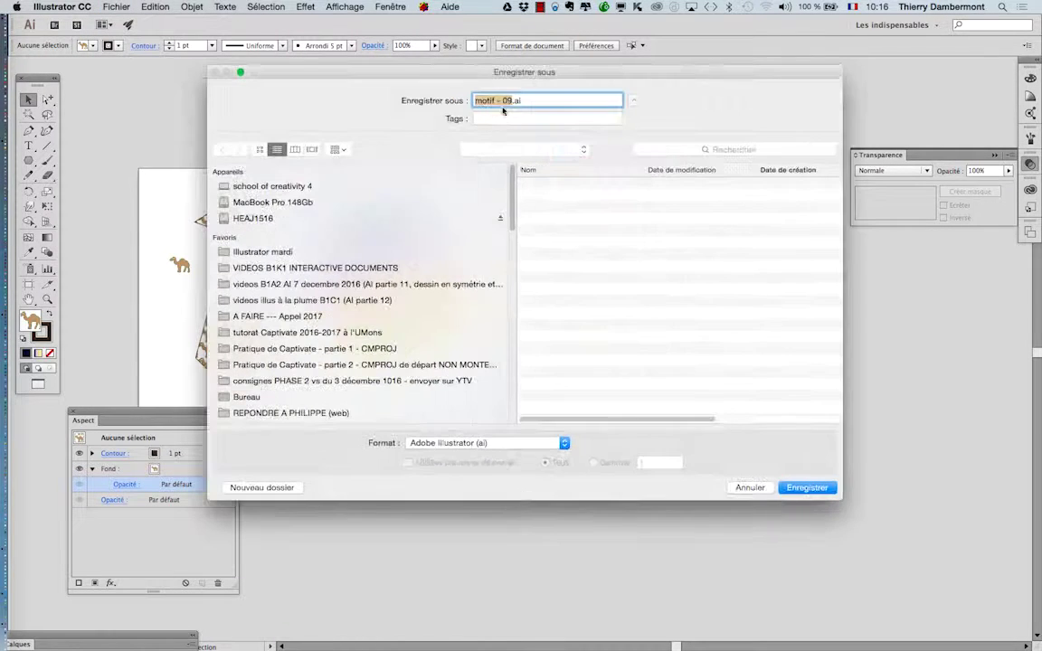
pyautogui.click(512, 101)
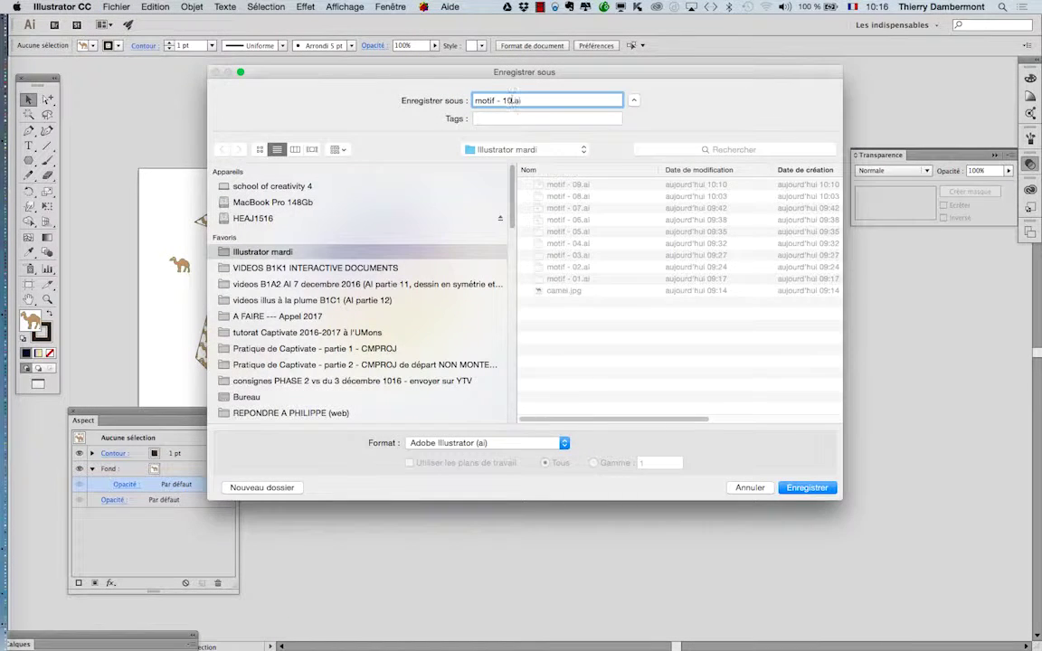
pyautogui.press('Return')
pyautogui.click(525, 472)
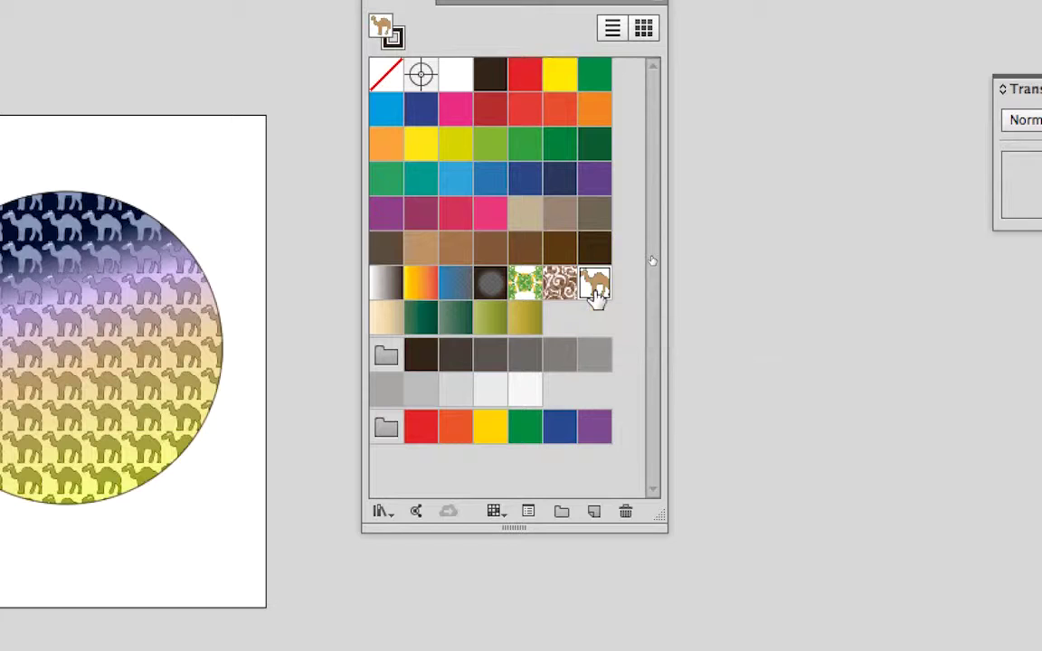
# - Briefly enter Pattern Edit mode for the camel swatch, then exit back to the artwork
pyautogui.doubleClick(595, 299)
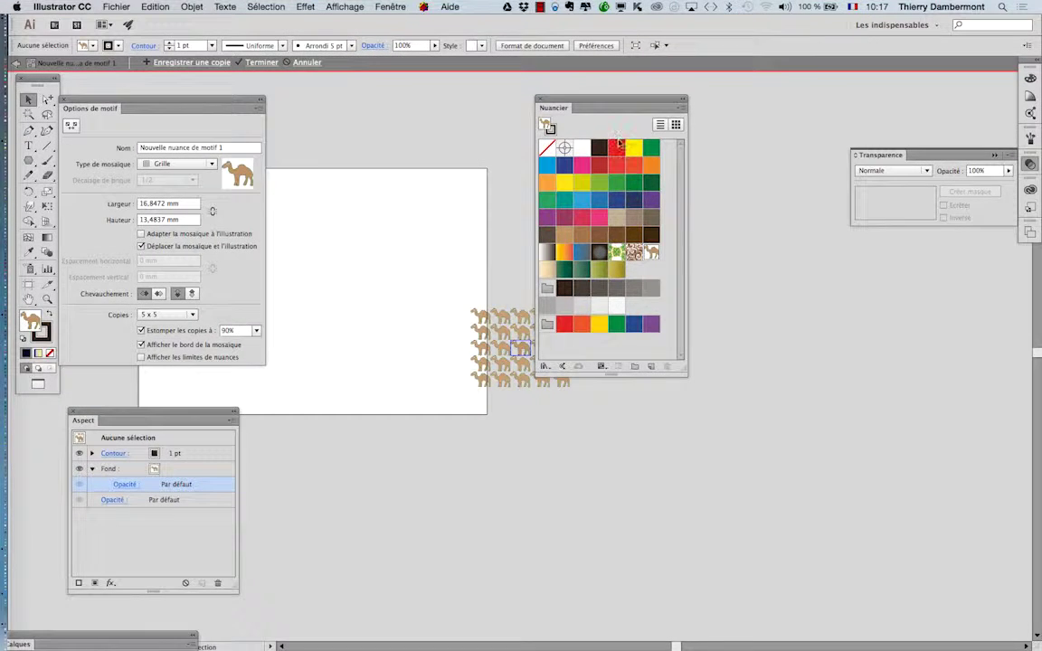
pyautogui.moveTo(558, 99); pyautogui.dragTo(783, 222)
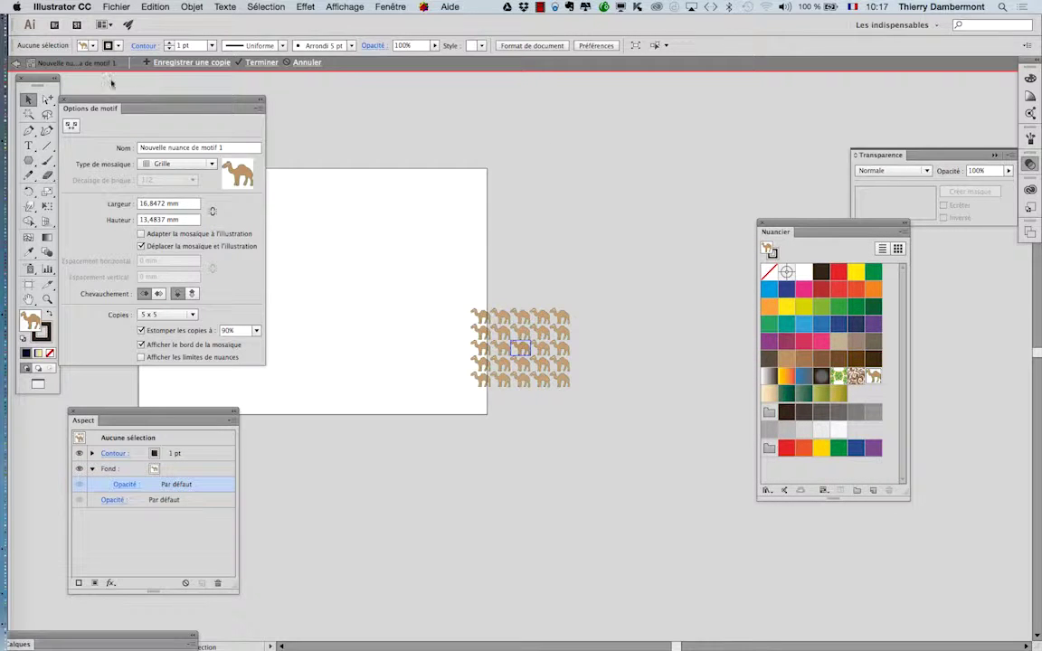
pyautogui.click(14, 63)
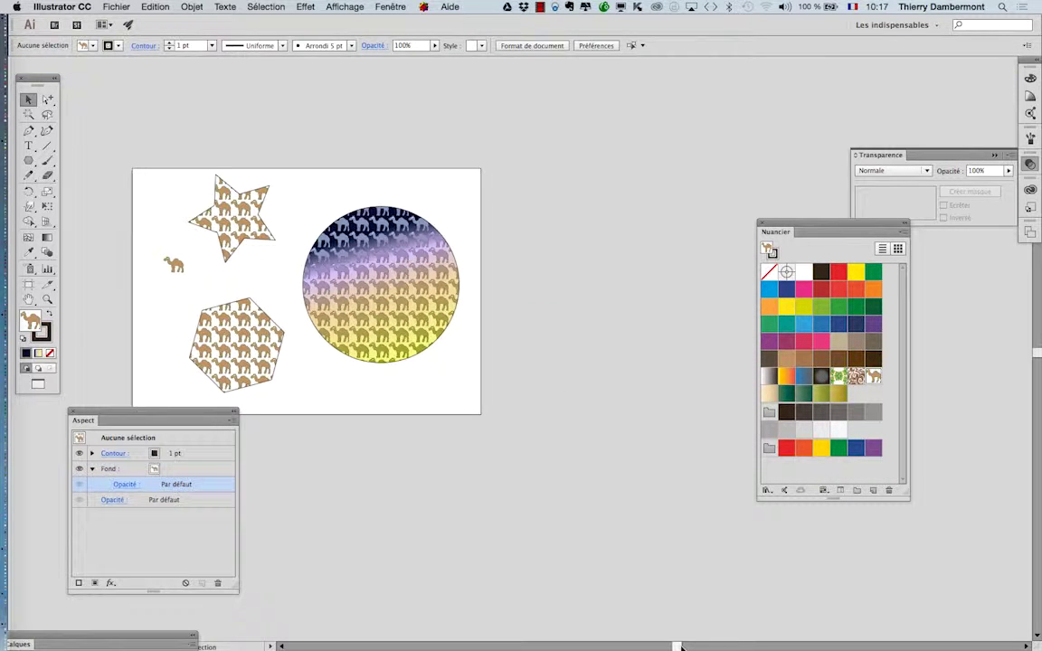
pyautogui.hscroll(2, 493, 540)
# - Fit the artboard in the window and reopen the camel swatch in Pattern Edit mode
pyautogui.doubleClick(29, 299)
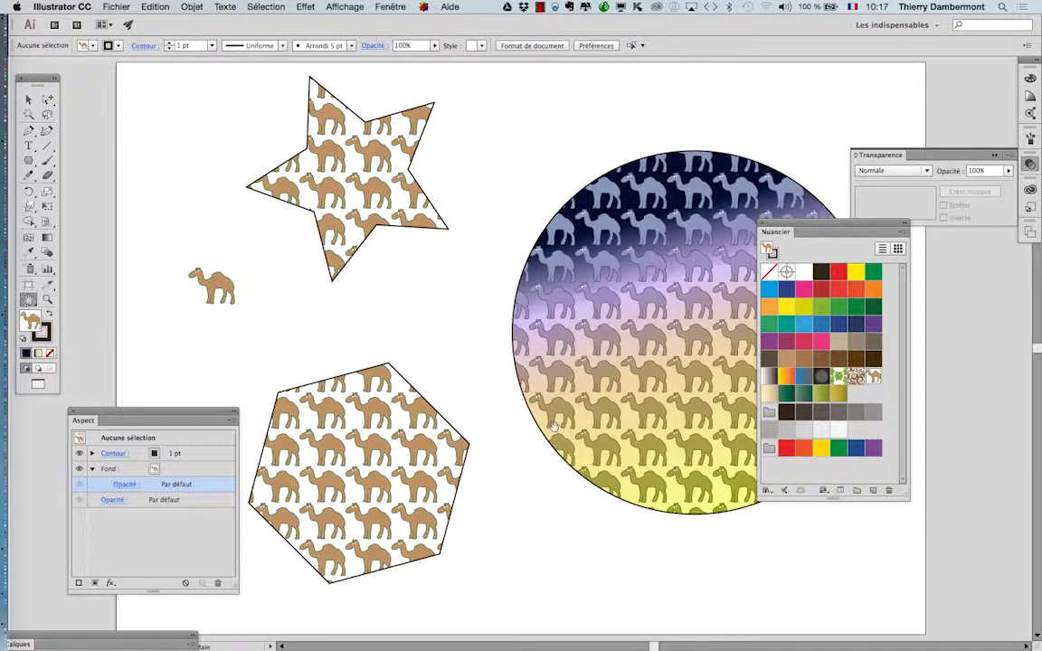
pyautogui.doubleClick(874, 380)
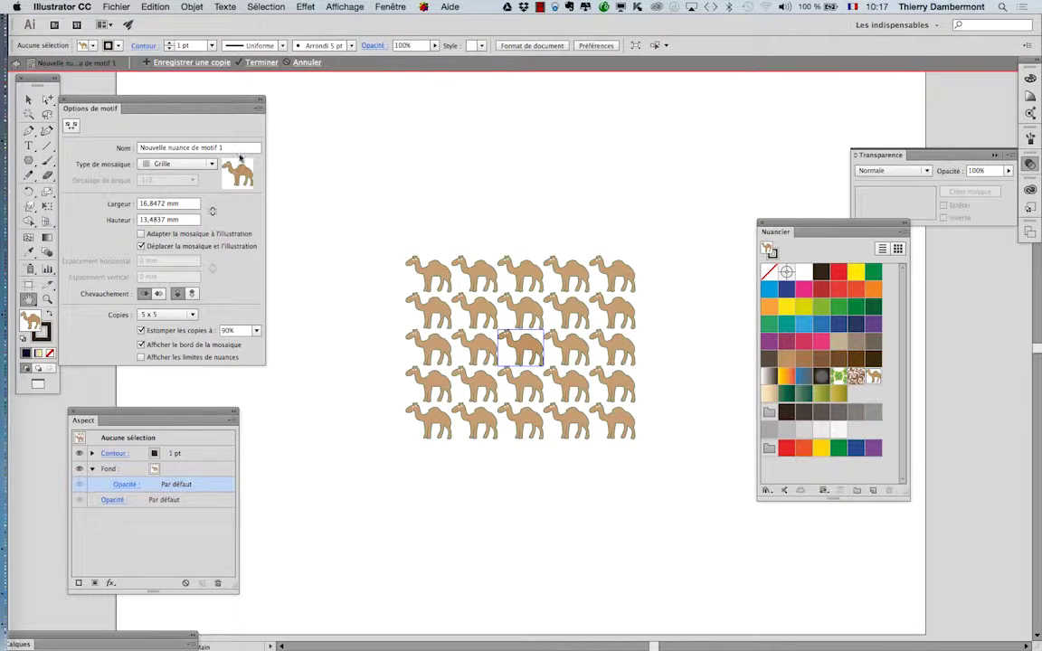
pyautogui.moveTo(101, 106); pyautogui.dragTo(229, 119)
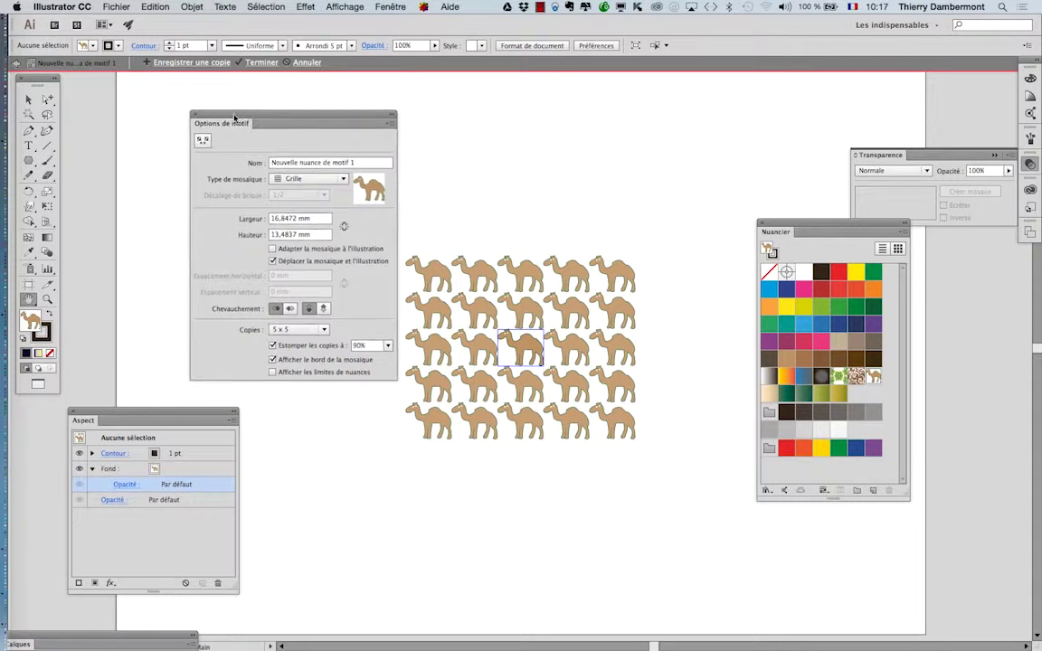
pyautogui.moveTo(38, 81); pyautogui.dragTo(34, 119)
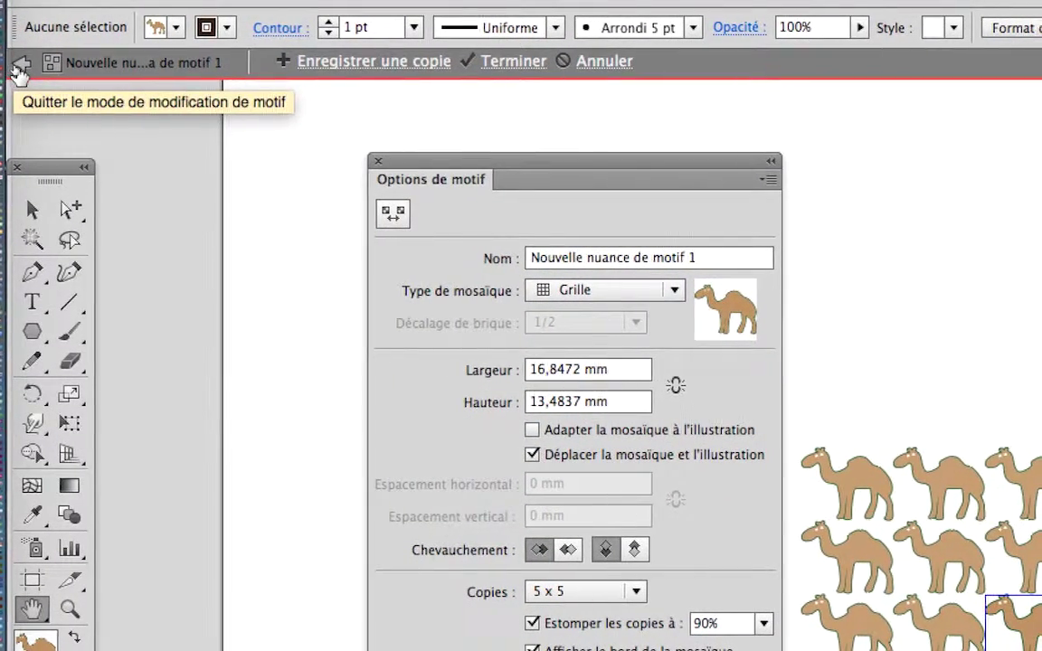
pyautogui.click(18, 71)
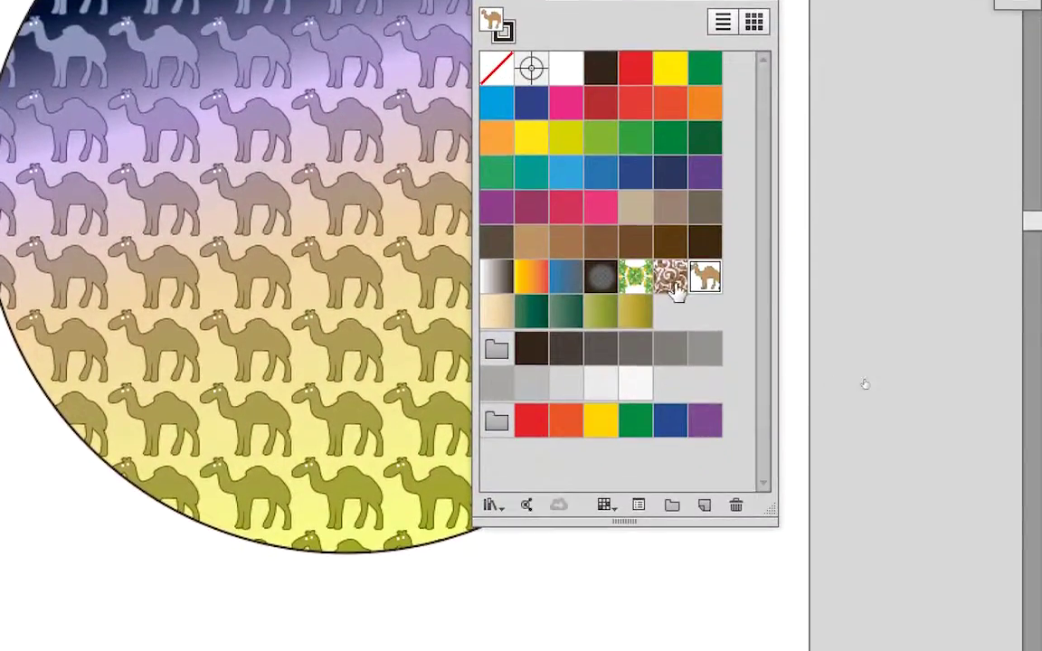
pyautogui.doubleClick(705, 277)
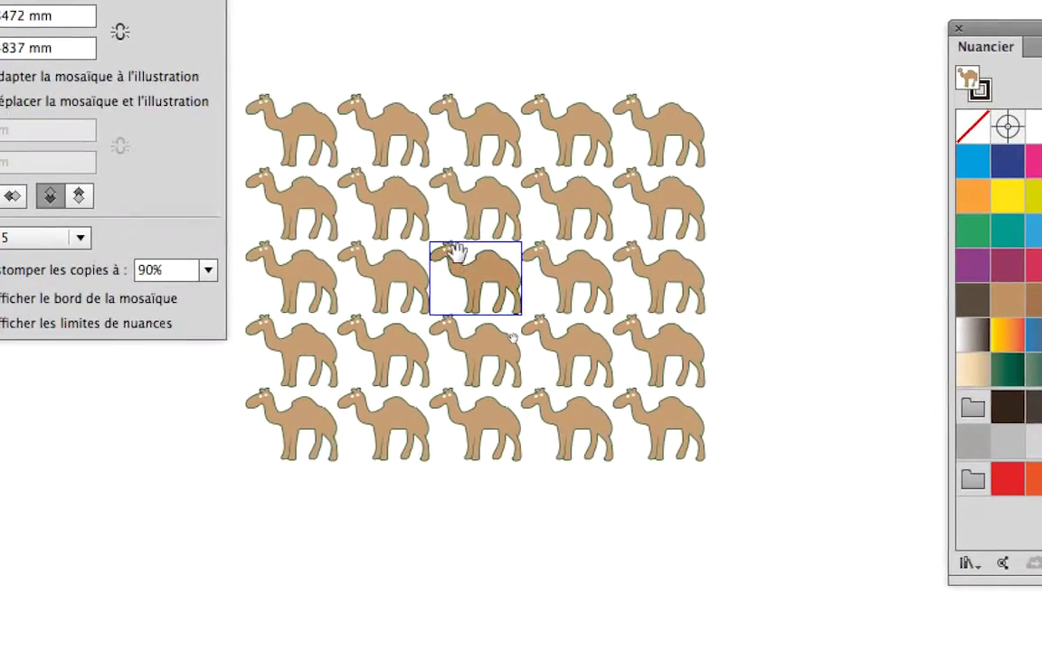
pyautogui.hotkey('ctrl', '+')
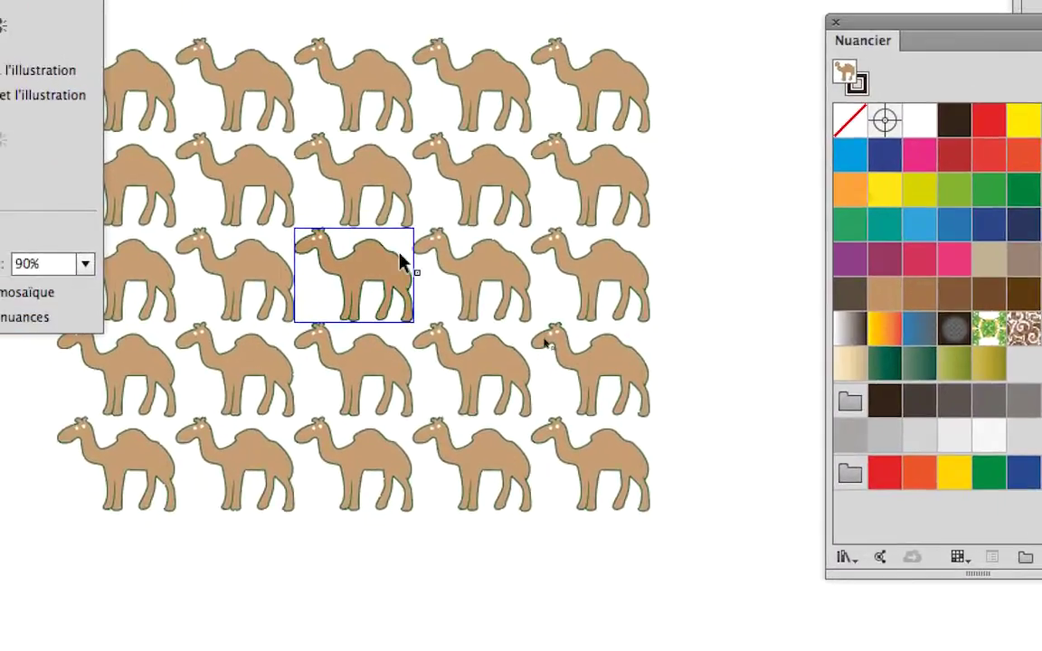
pyautogui.click(401, 262)
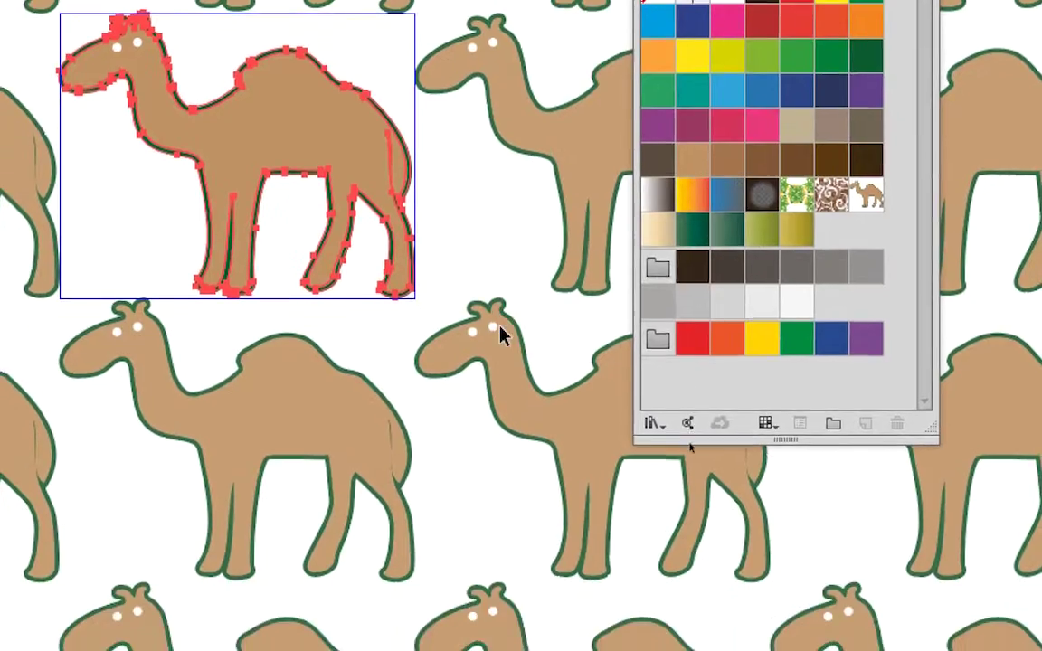
pyautogui.click(509, 330)
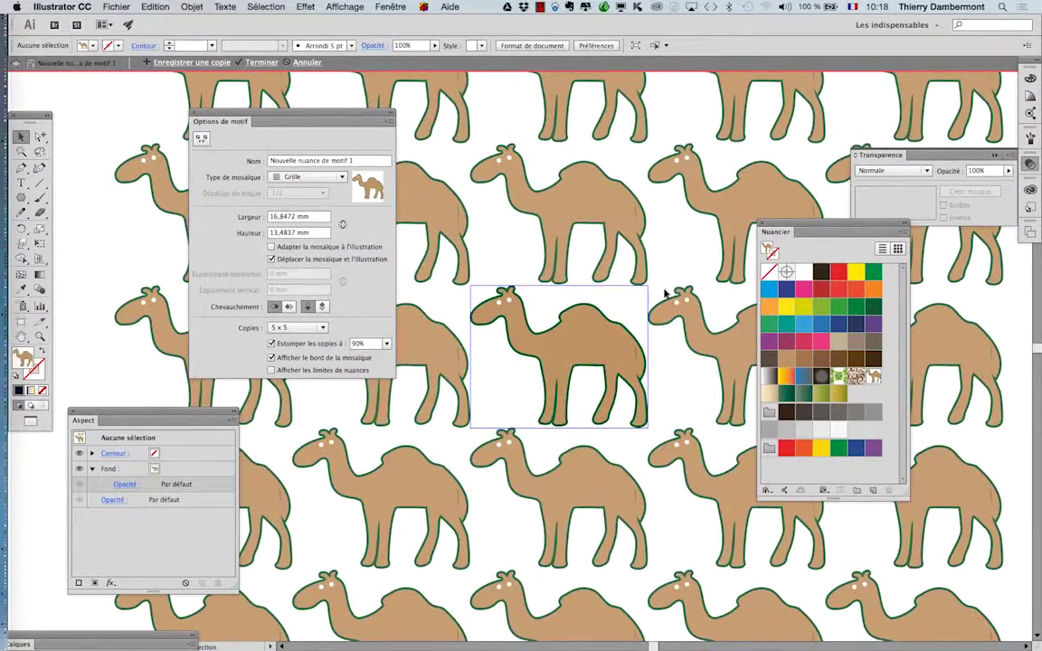
# - Zoom out and move the Pattern Options and Swatches panels away from the camel tile preview
pyautogui.scroll(-2, 665, 292)
pyautogui.moveTo(301, 119); pyautogui.dragTo(175, 94)
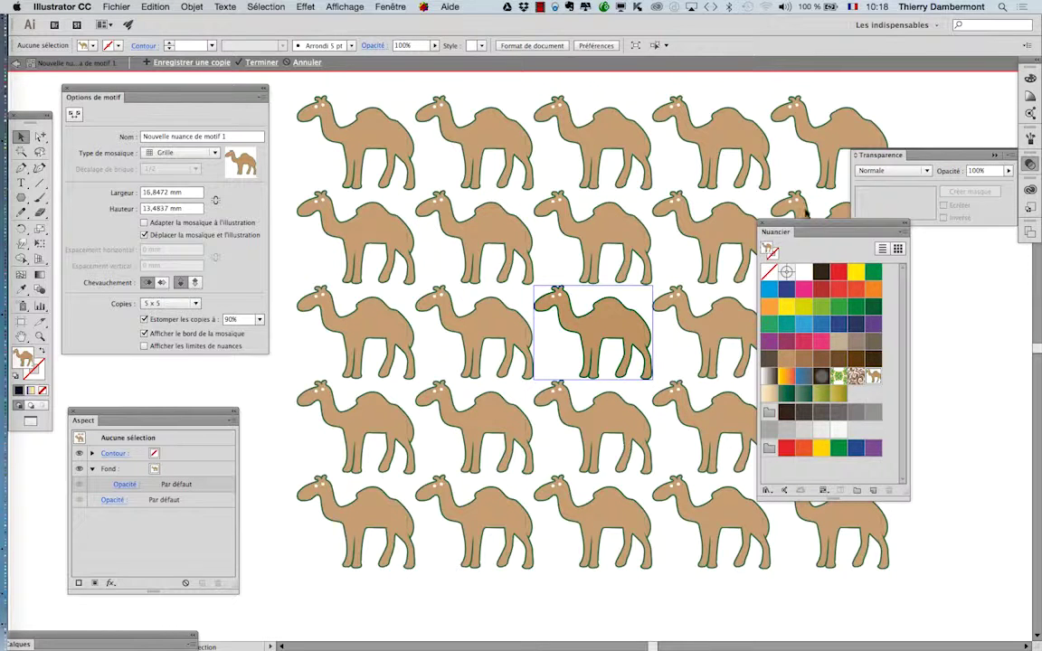
pyautogui.moveTo(805, 224); pyautogui.dragTo(915, 312)
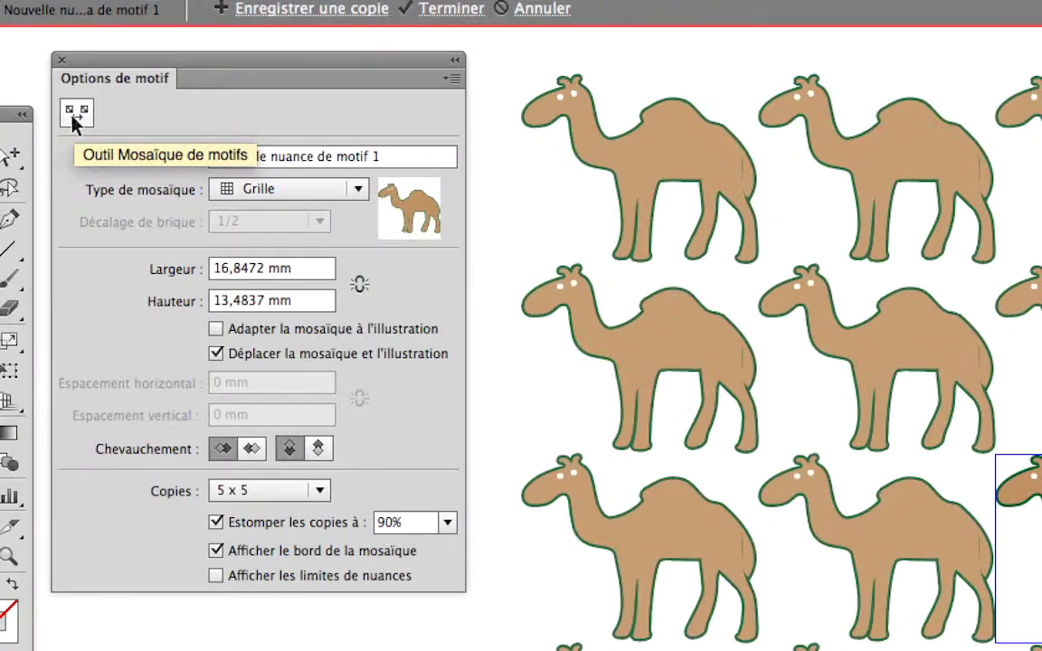
# - Use the Pattern Tile Tool to try several camel tile sizes by dragging its corners
pyautogui.click(72, 119)
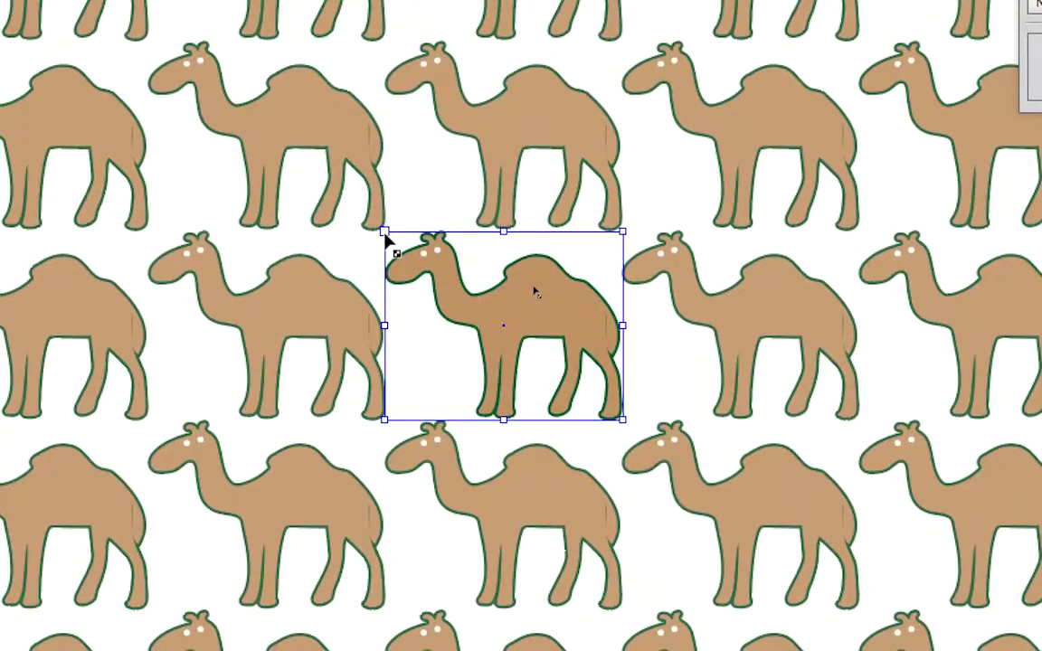
pyautogui.moveTo(385, 233); pyautogui.dragTo(372, 226)
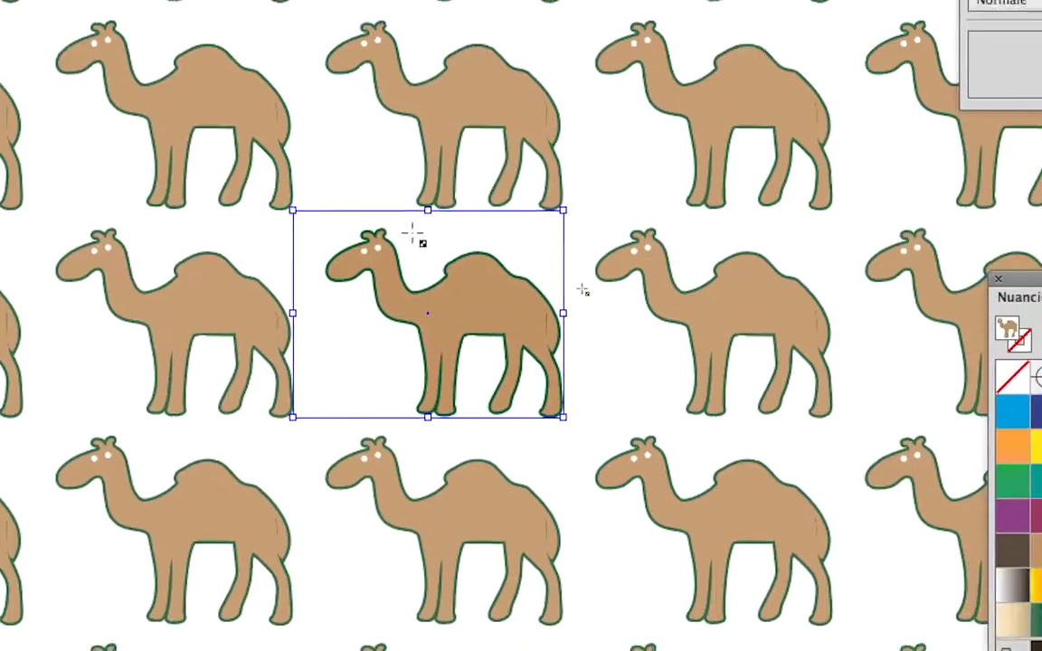
pyautogui.moveTo(467, 298); pyautogui.dragTo(481, 311)
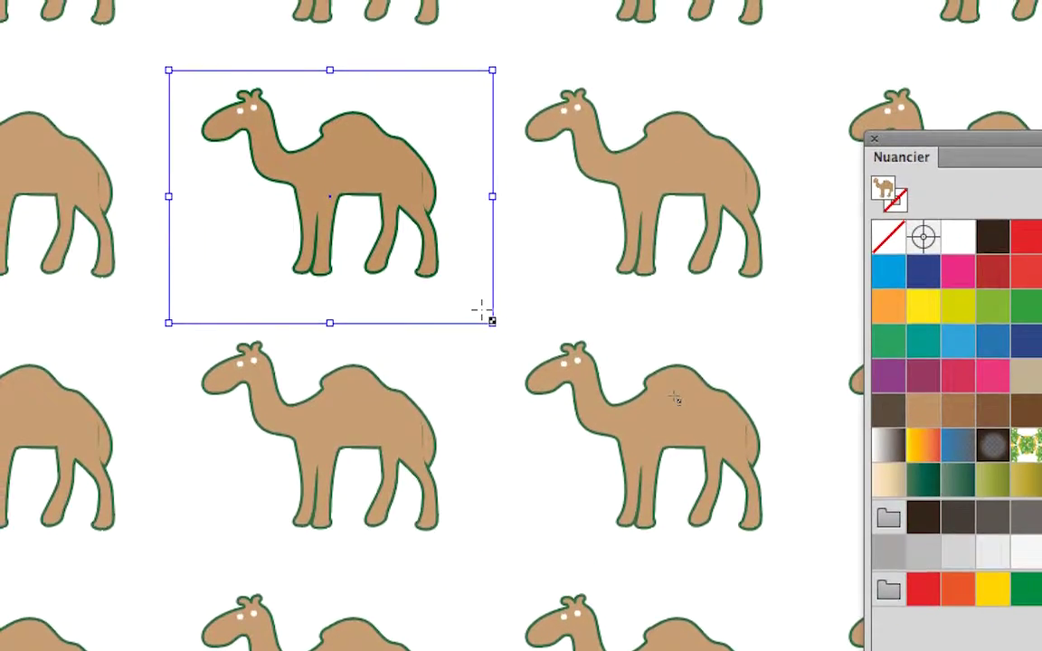
pyautogui.moveTo(481, 310); pyautogui.dragTo(461, 301)
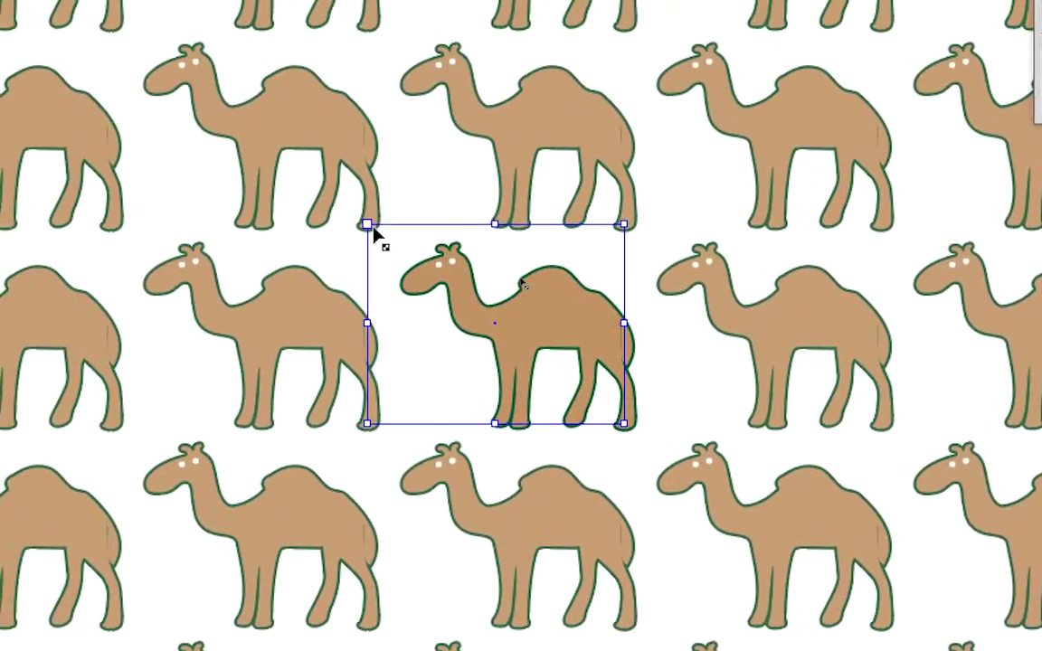
pyautogui.moveTo(372, 228); pyautogui.dragTo(403, 239)
# - Fine-tune the tile corners to about 21.4 × 17.1 mm so the camels spread apart
pyautogui.scroll(-3, 416, 253)
pyautogui.hscroll(3, 416, 254)
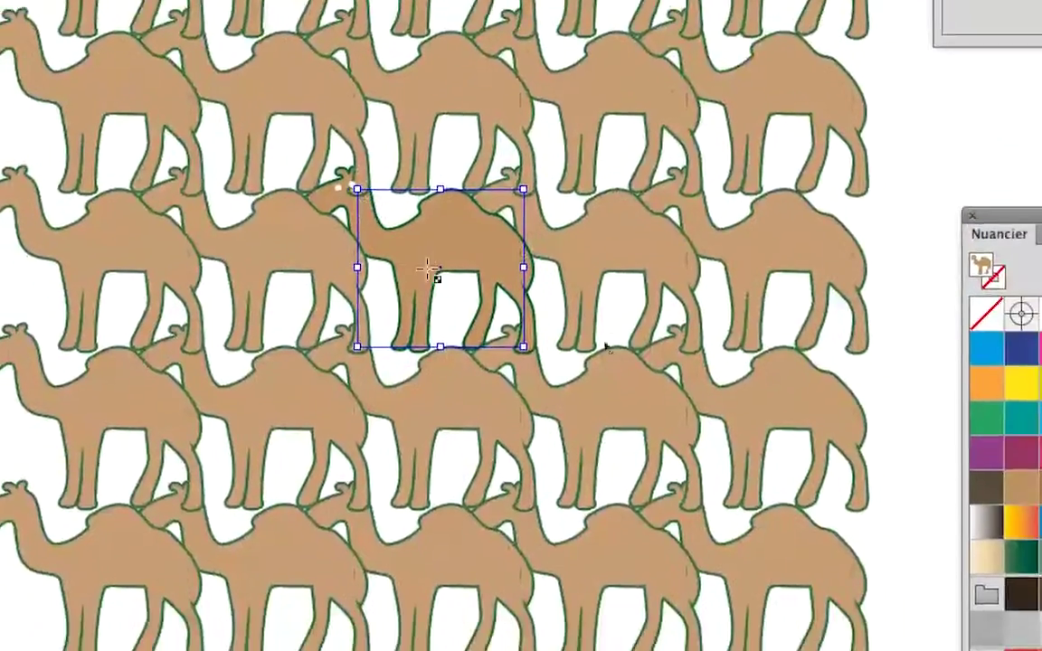
pyautogui.scroll(-3, 430, 270)
pyautogui.hscroll(3, 430, 270)
pyautogui.moveTo(463, 302); pyautogui.dragTo(457, 298)
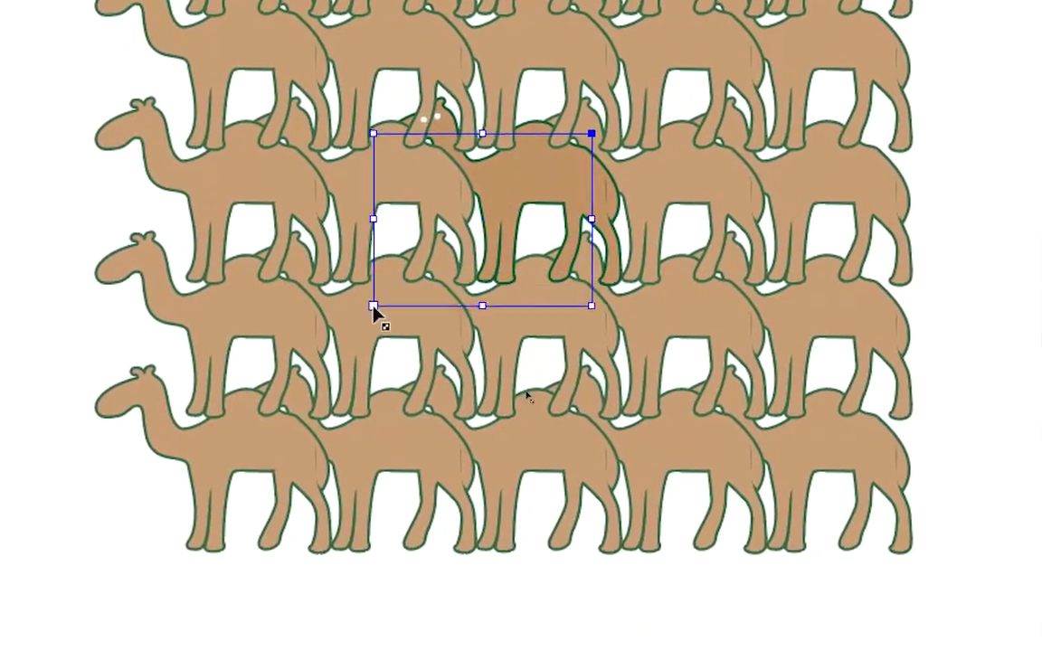
pyautogui.moveTo(401, 299); pyautogui.dragTo(268, 383)
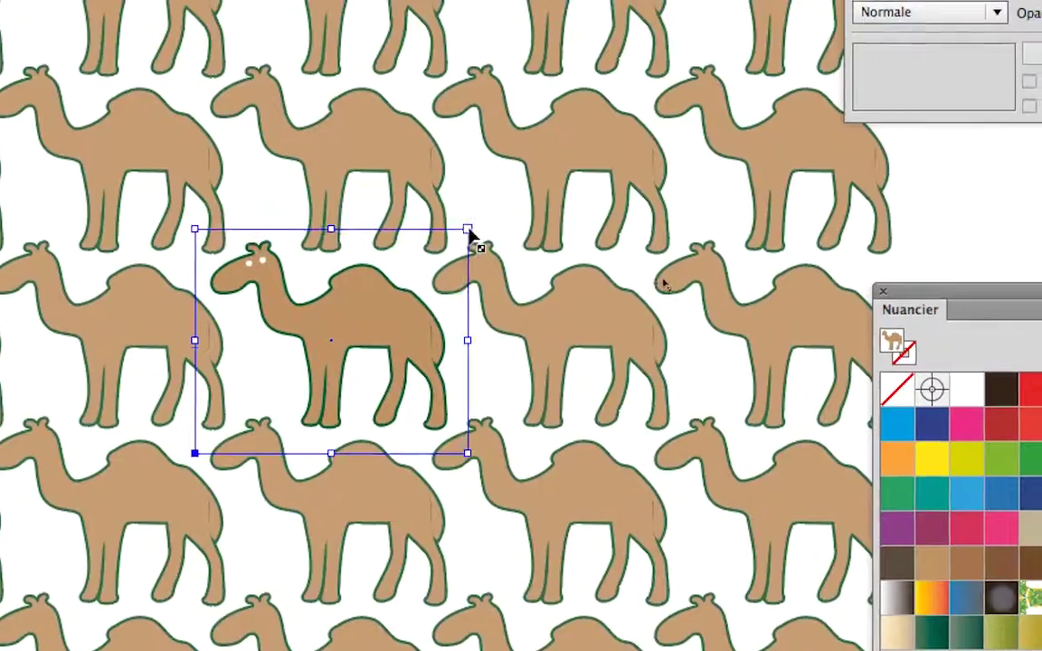
pyautogui.moveTo(454, 253); pyautogui.dragTo(467, 236)
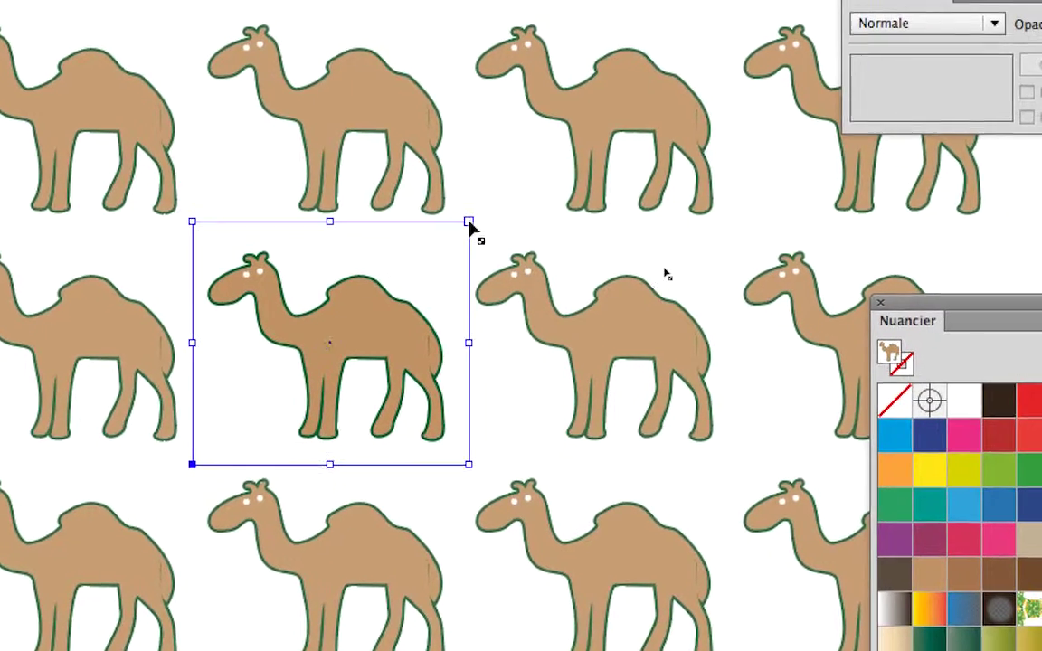
pyautogui.moveTo(468, 226); pyautogui.dragTo(467, 233)
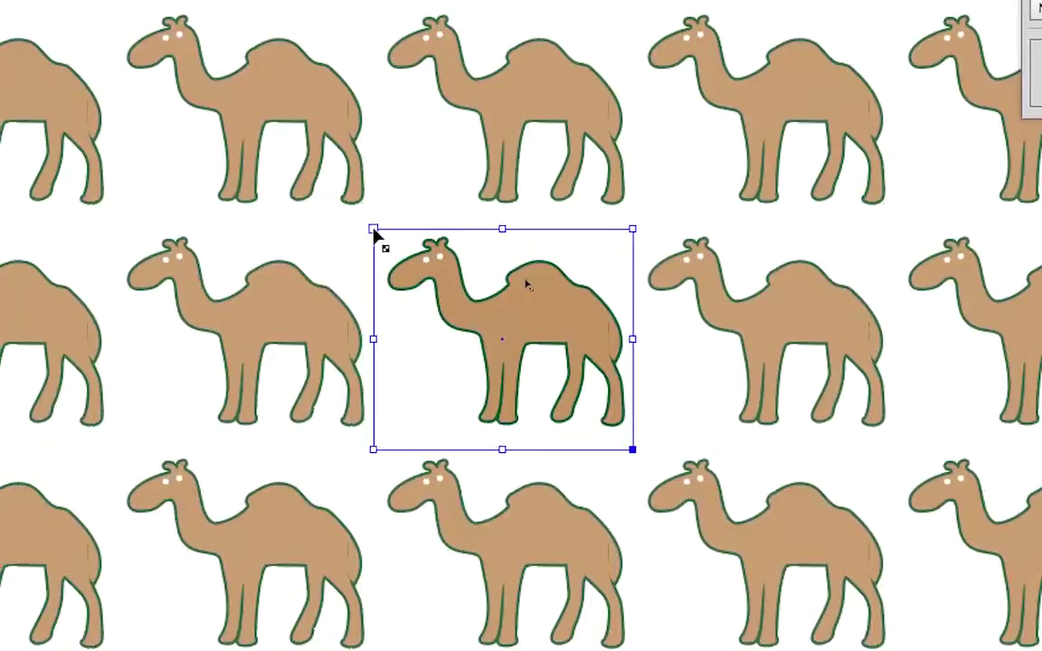
pyautogui.moveTo(377, 232); pyautogui.dragTo(367, 228)
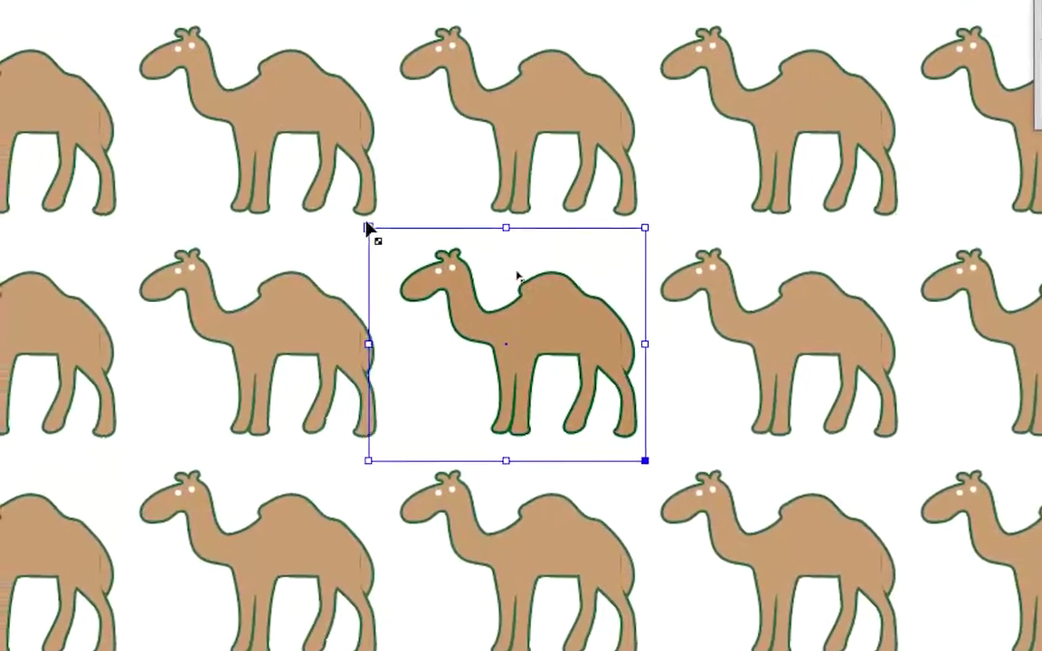
pyautogui.moveTo(452, 228); pyautogui.dragTo(467, 226)
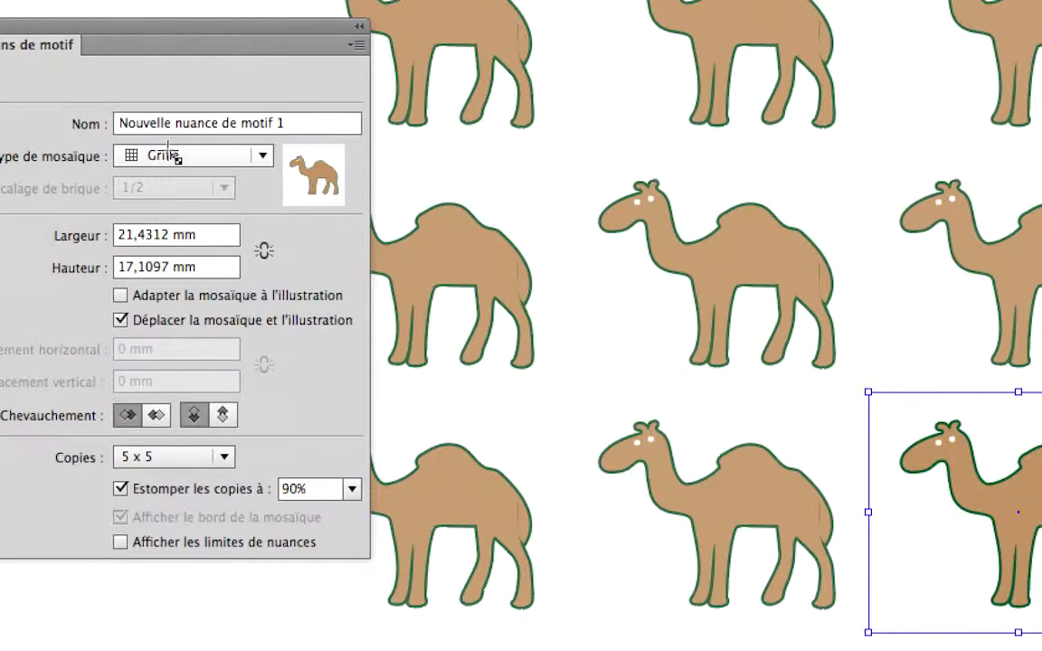
# - Try the Brick by Row, Brick by Column and Hex by Column layouts, resizing the hex tile
pyautogui.click(172, 156)
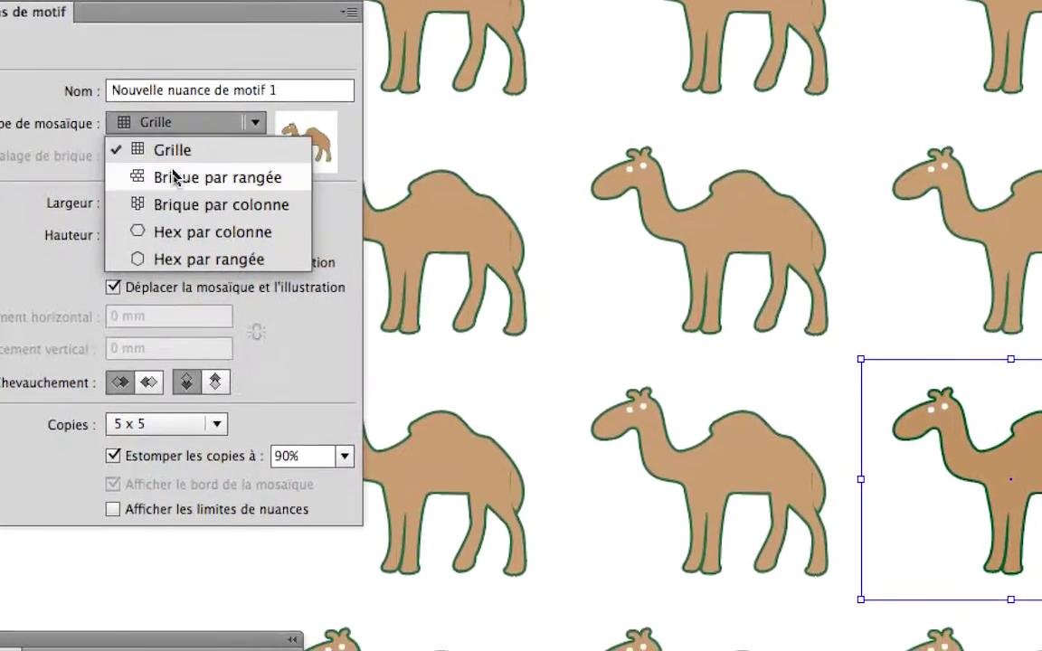
pyautogui.click(175, 175)
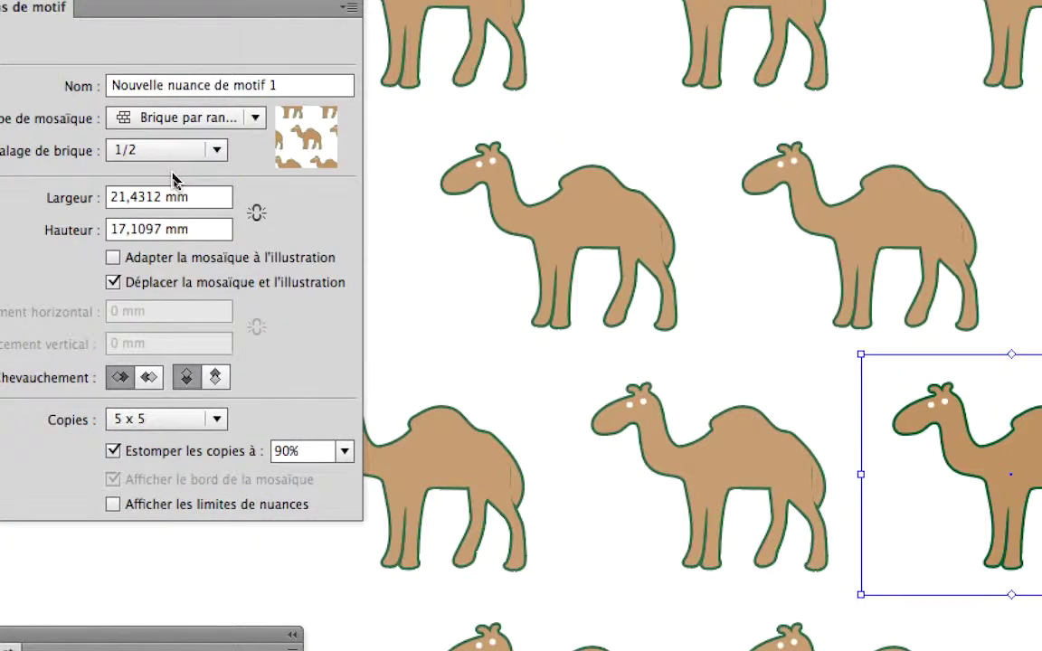
pyautogui.click(176, 117)
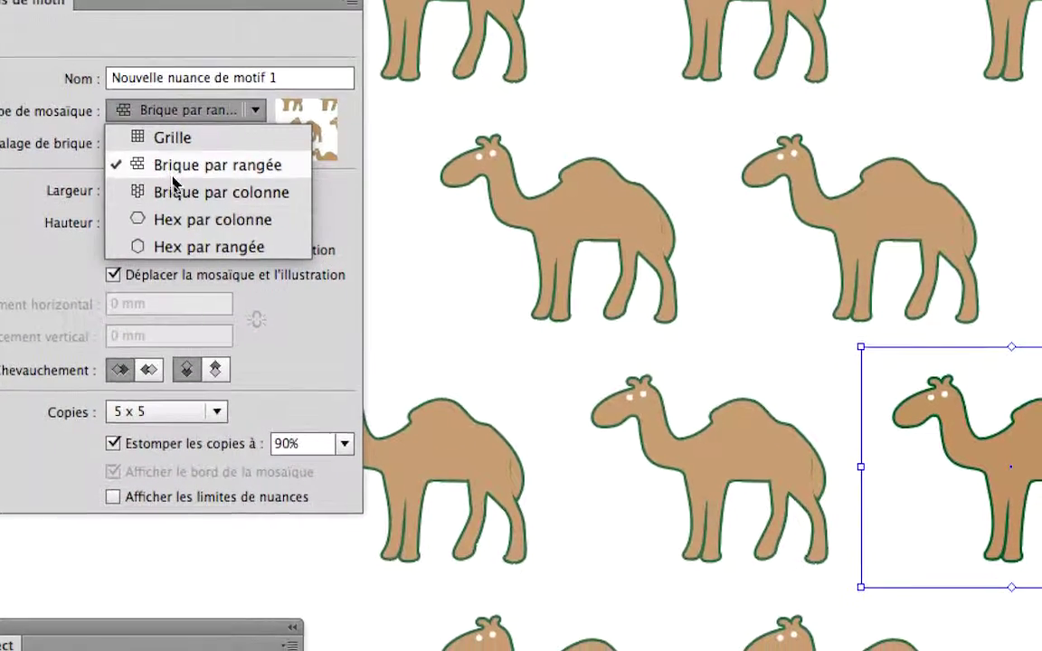
pyautogui.click(176, 196)
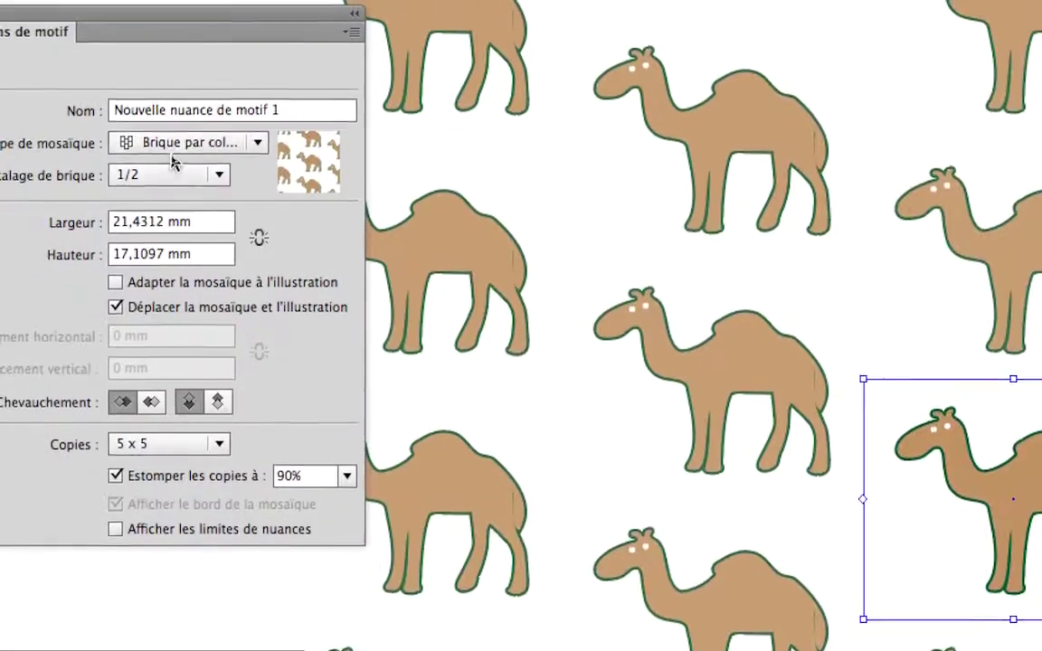
pyautogui.click(172, 152)
pyautogui.click(181, 258)
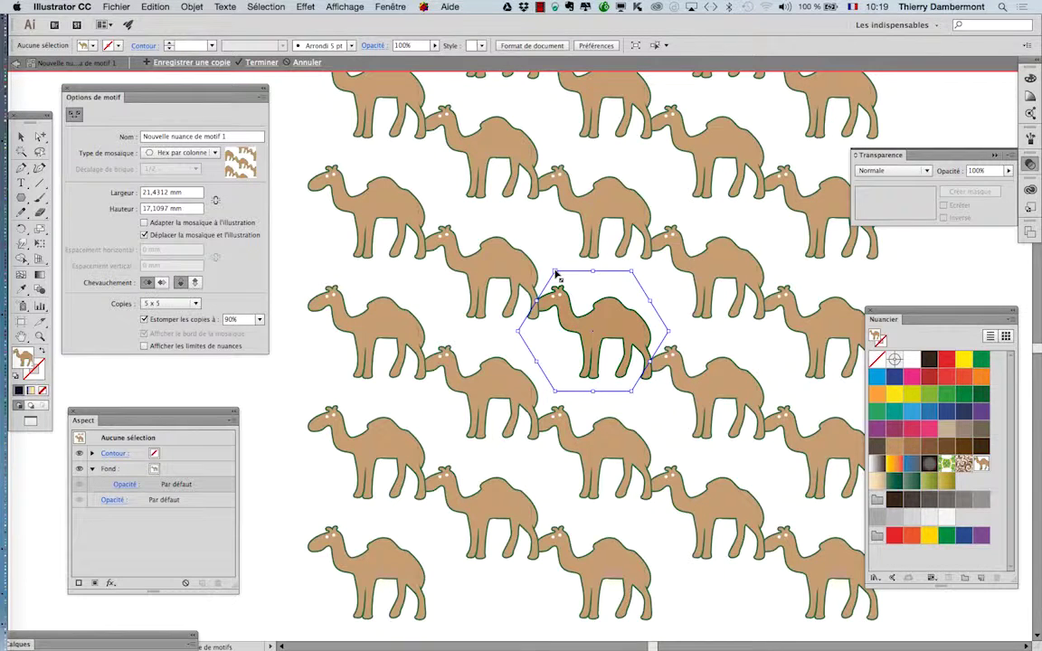
pyautogui.moveTo(556, 273); pyautogui.dragTo(535, 266)
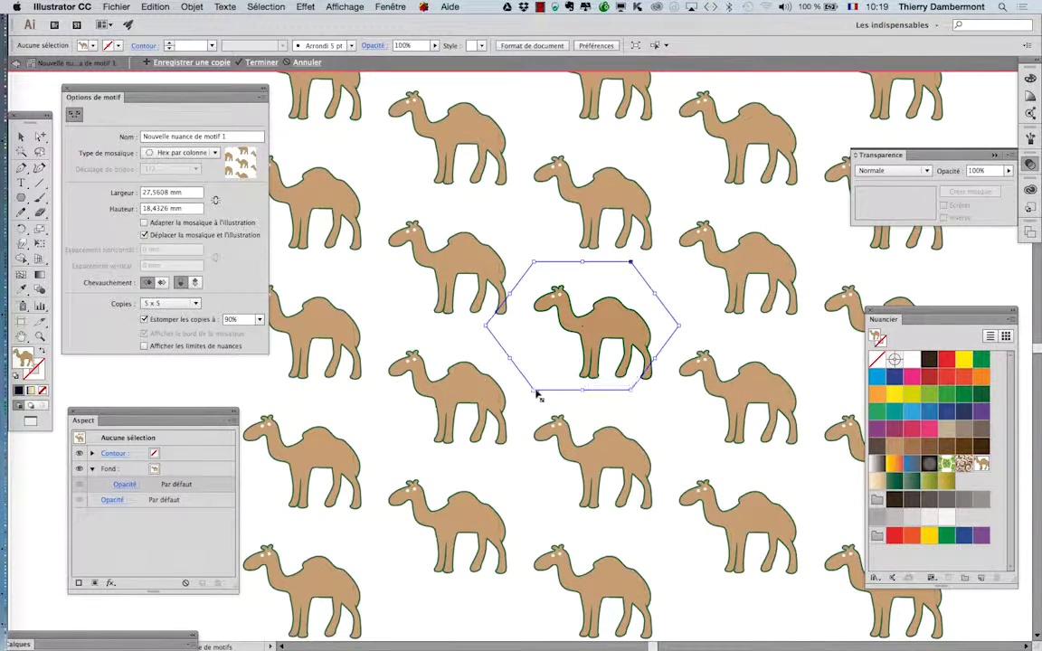
pyautogui.moveTo(535, 395)
pyautogui.mouseDown()
pyautogui.moveTo(553, 380)
pyautogui.moveTo(549, 364)
pyautogui.mouseUp()
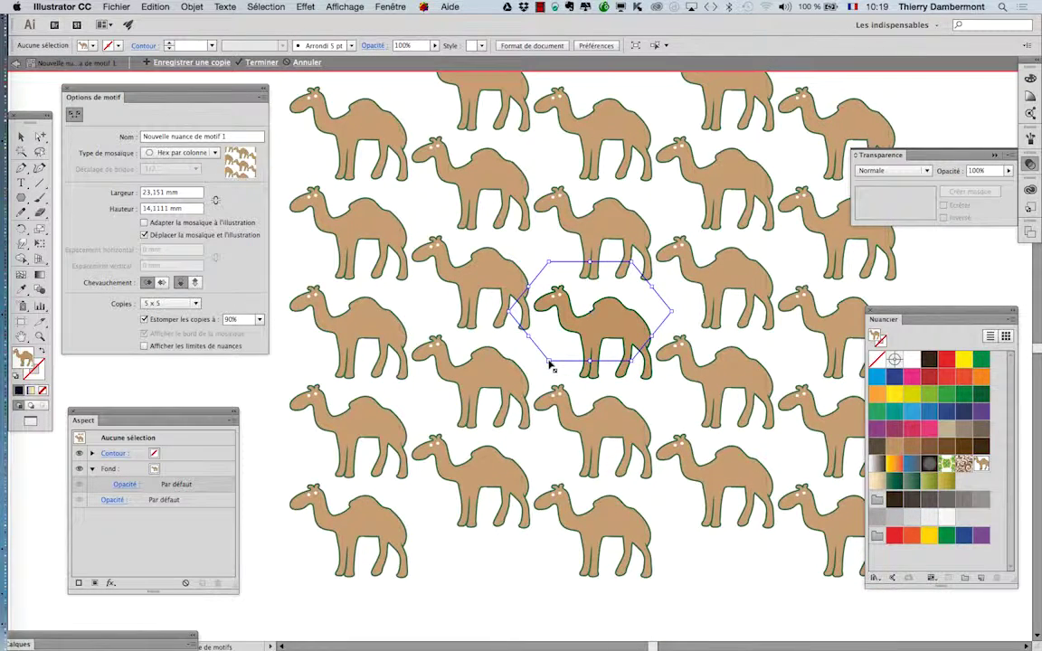
# - Try Hex by Row, then settle on Brick by Row and narrow the tile to 22.4 × 15.3 mm
pyautogui.click(181, 152)
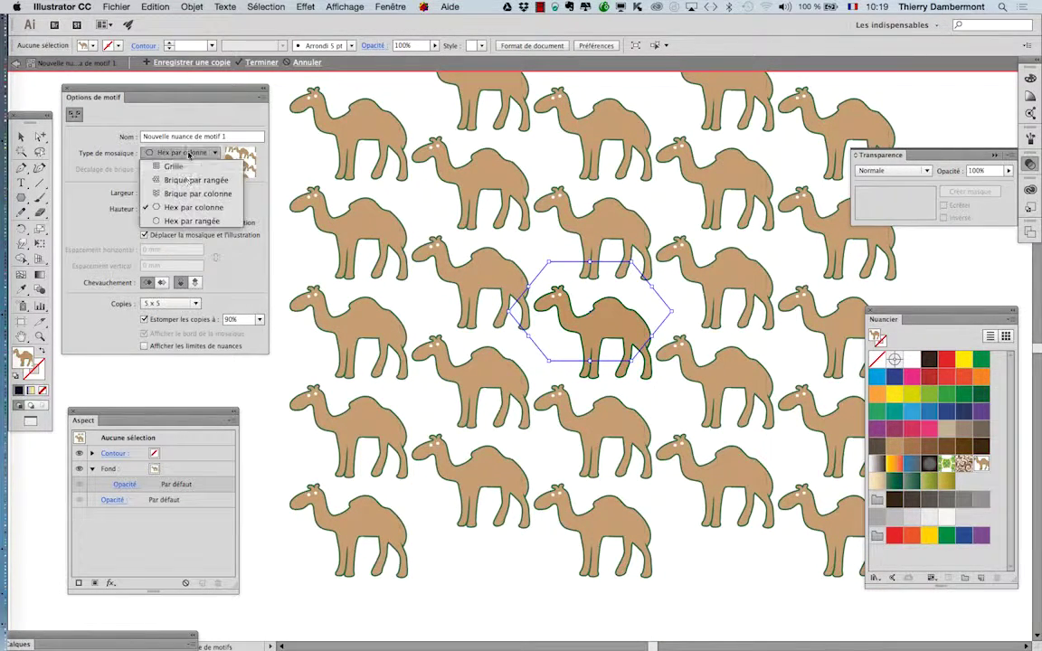
pyautogui.click(188, 220)
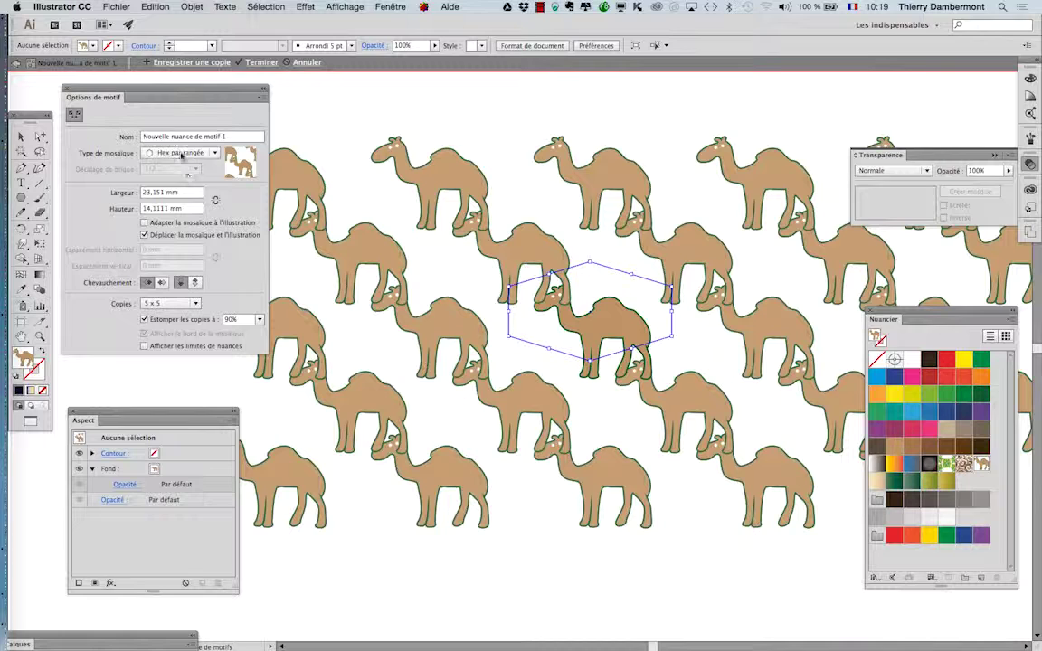
pyautogui.click(180, 152)
pyautogui.click(188, 179)
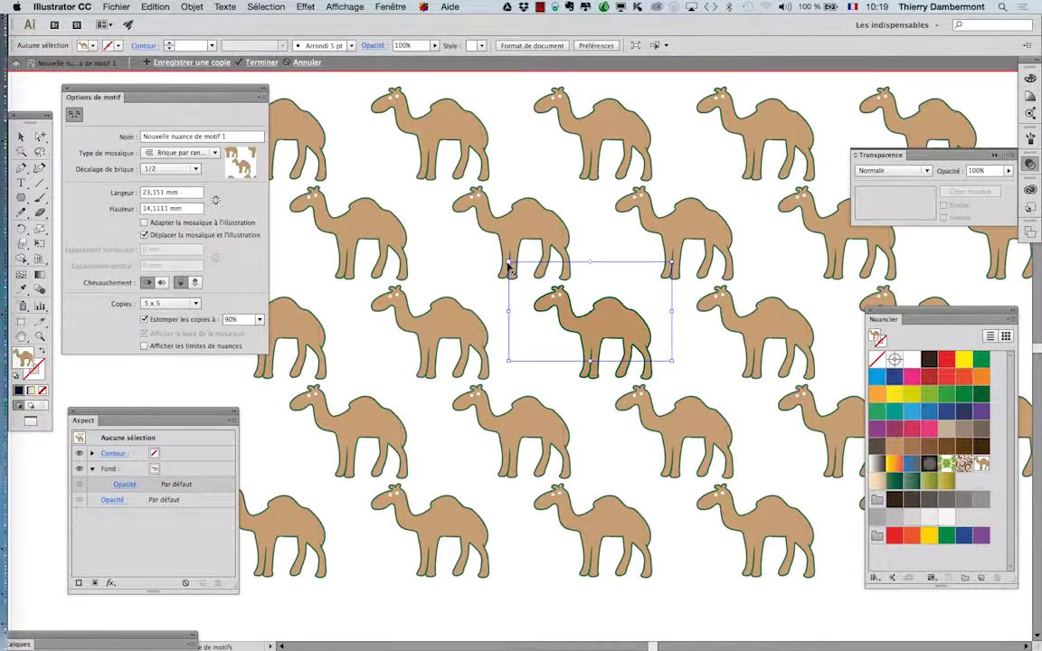
pyautogui.moveTo(509, 268)
pyautogui.mouseDown()
pyautogui.moveTo(526, 269)
pyautogui.moveTo(515, 258)
pyautogui.mouseUp()
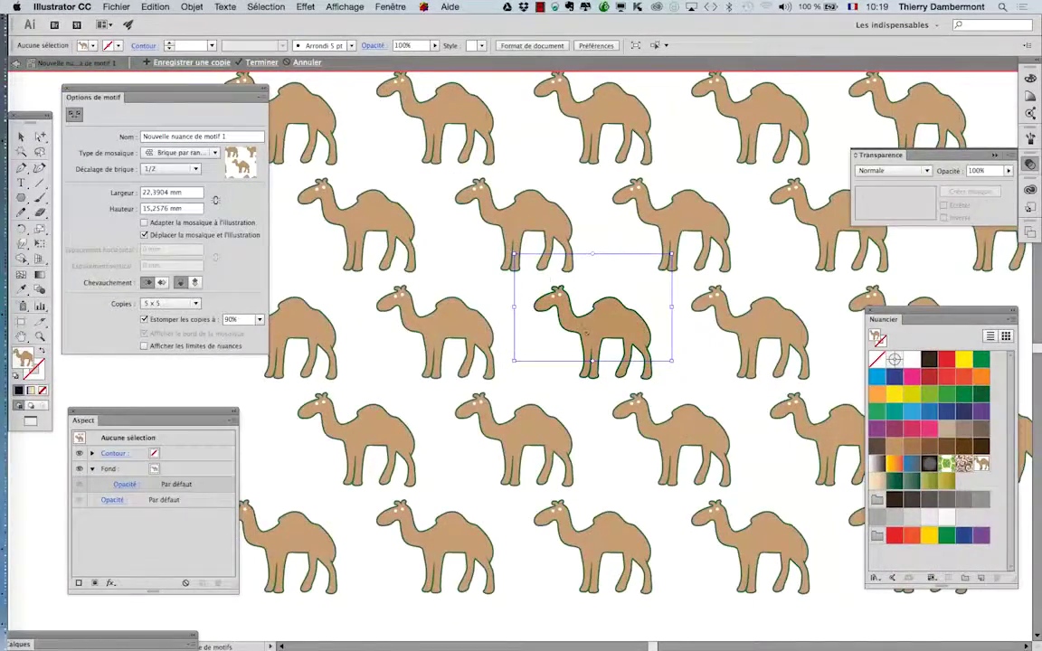
# - Nudge the camel's left eye slightly up and to the right
pyautogui.scroll(3, 579, 319)
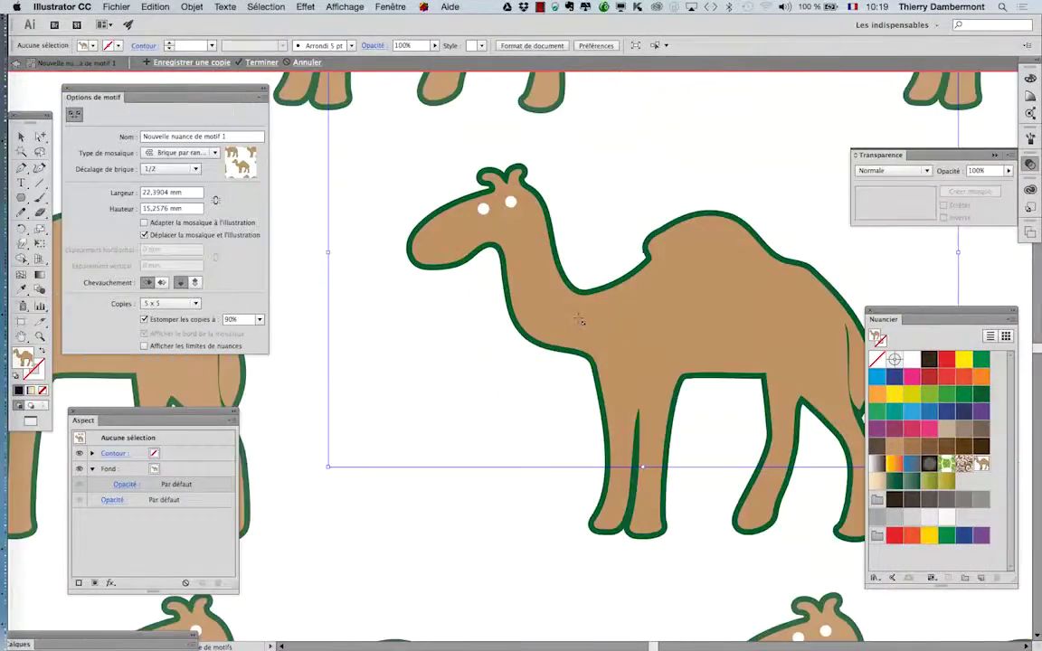
pyautogui.scroll(2, 579, 319)
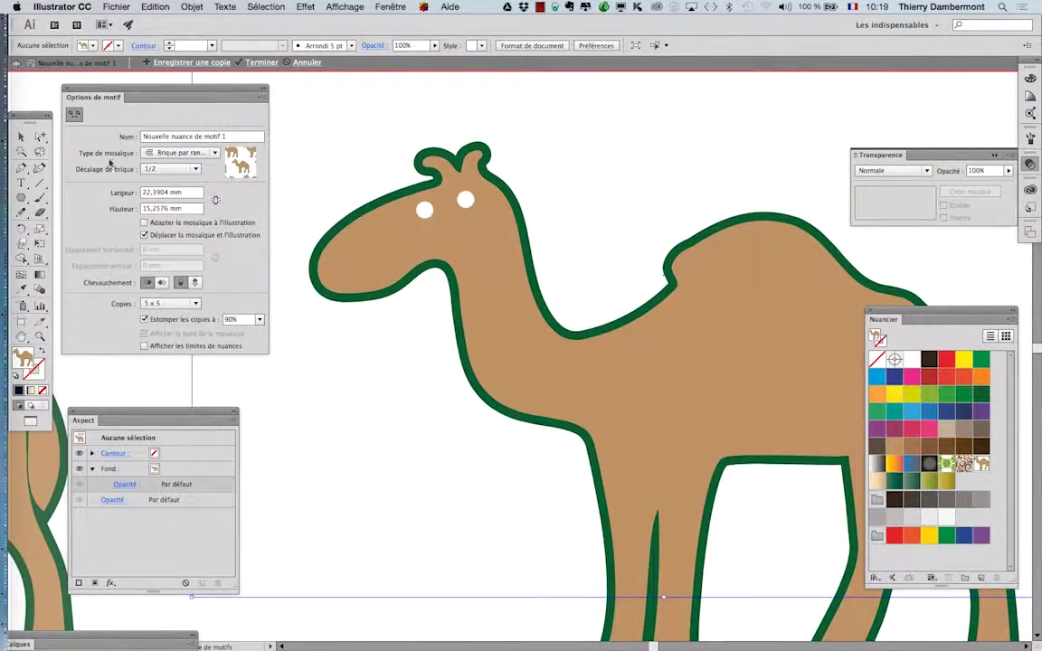
pyautogui.click(42, 137)
pyautogui.click(424, 210)
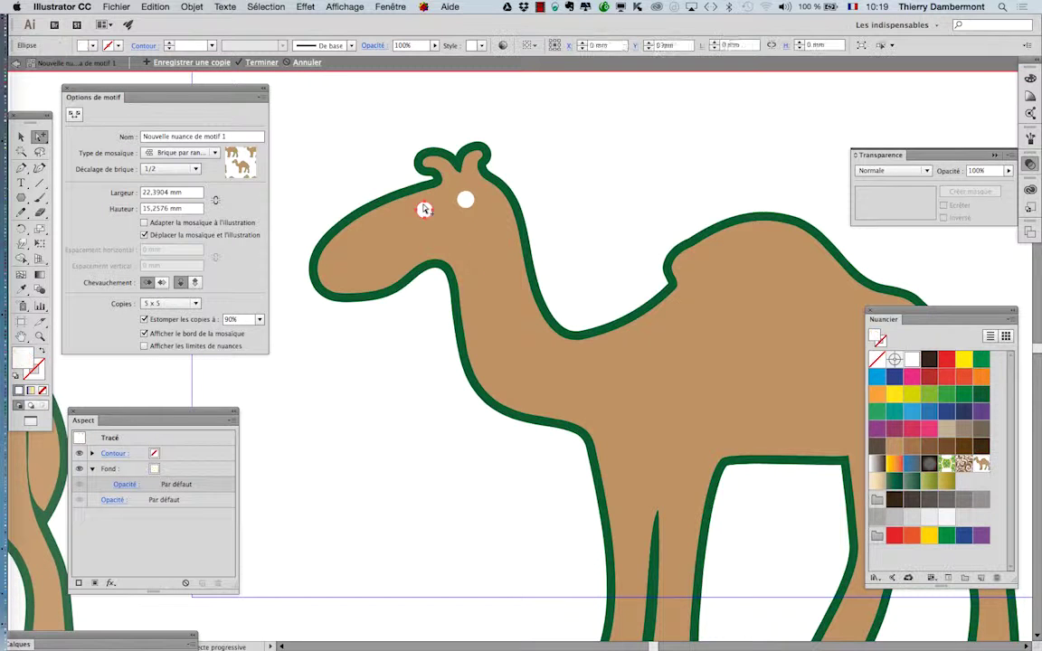
pyautogui.press('v')
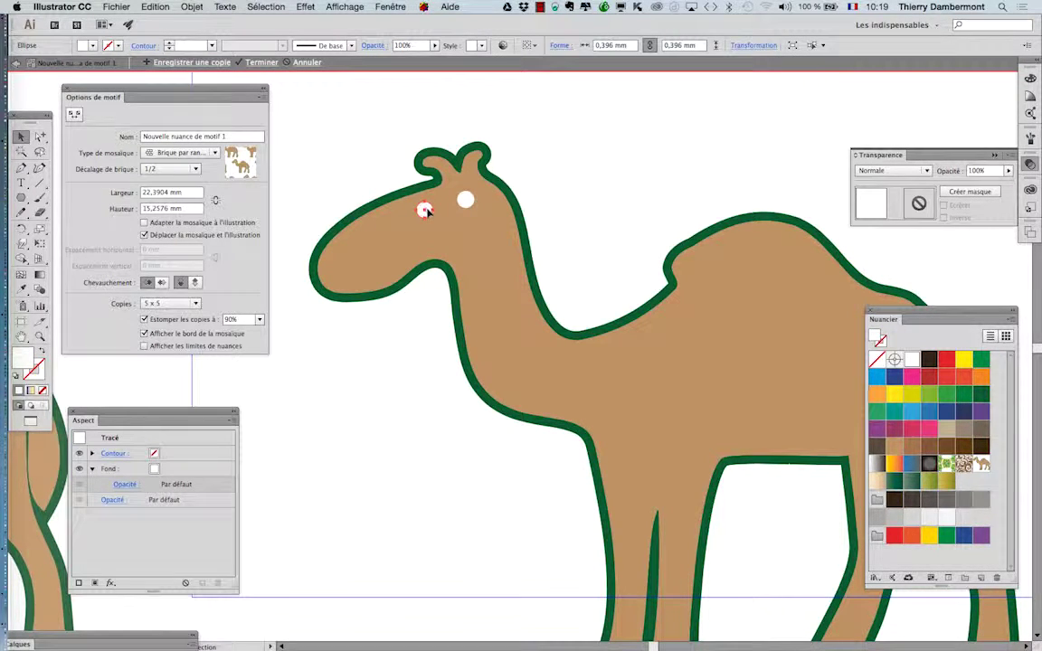
pyautogui.moveTo(424, 209); pyautogui.dragTo(443, 204)
pyautogui.click(389, 169)
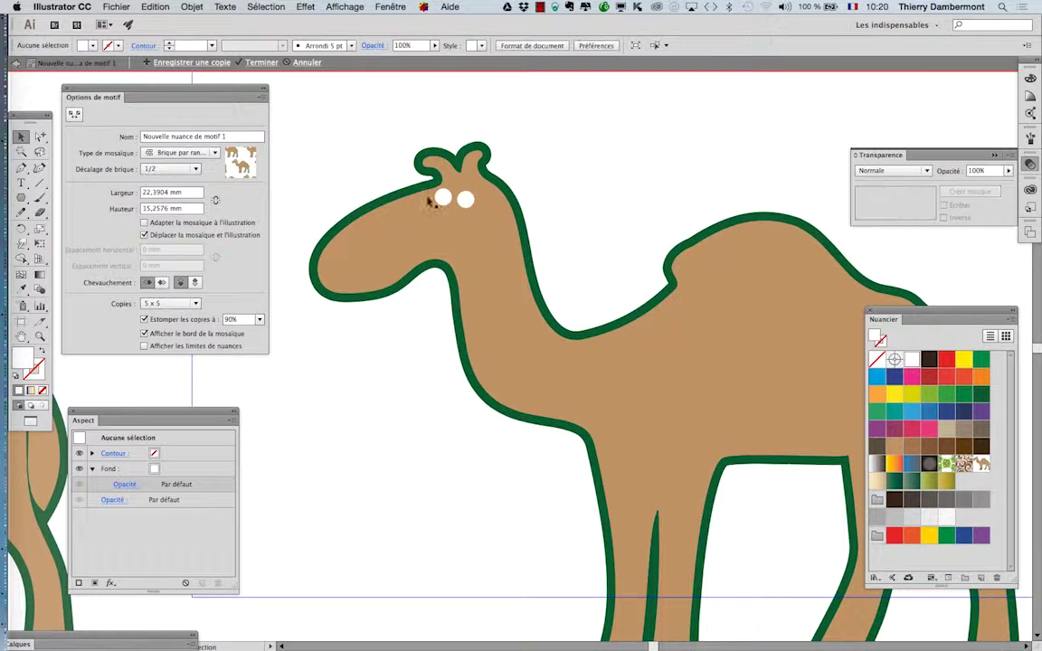
# - Draw a tiny dark brown elliptical pupil on the left eye
pyautogui.scroll(2, 462, 213)
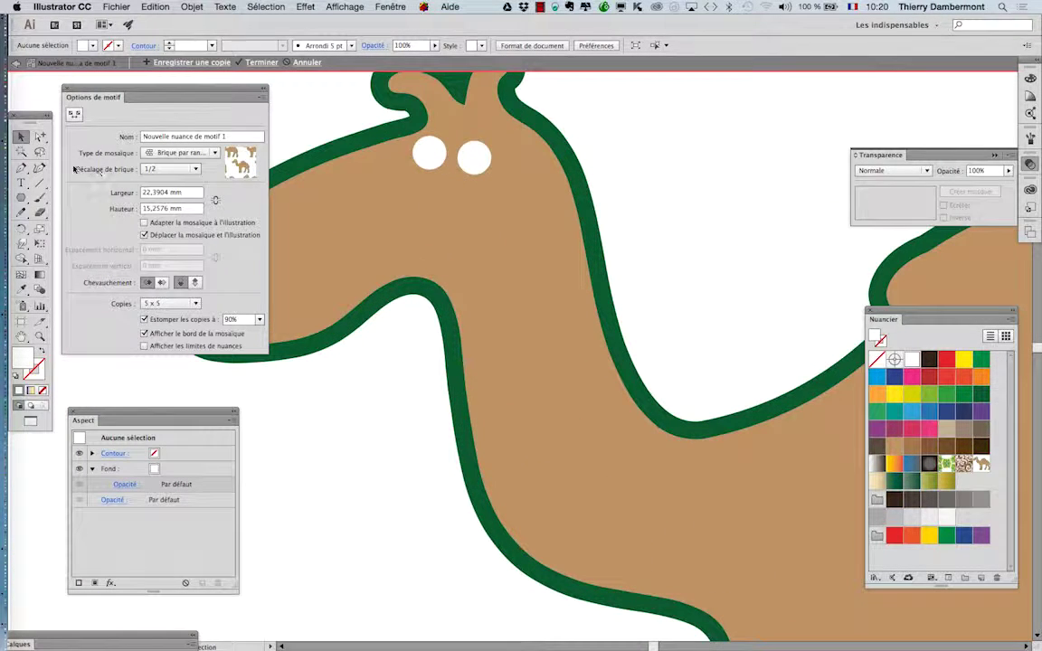
pyautogui.moveTo(21, 197); pyautogui.dragTo(77, 226)
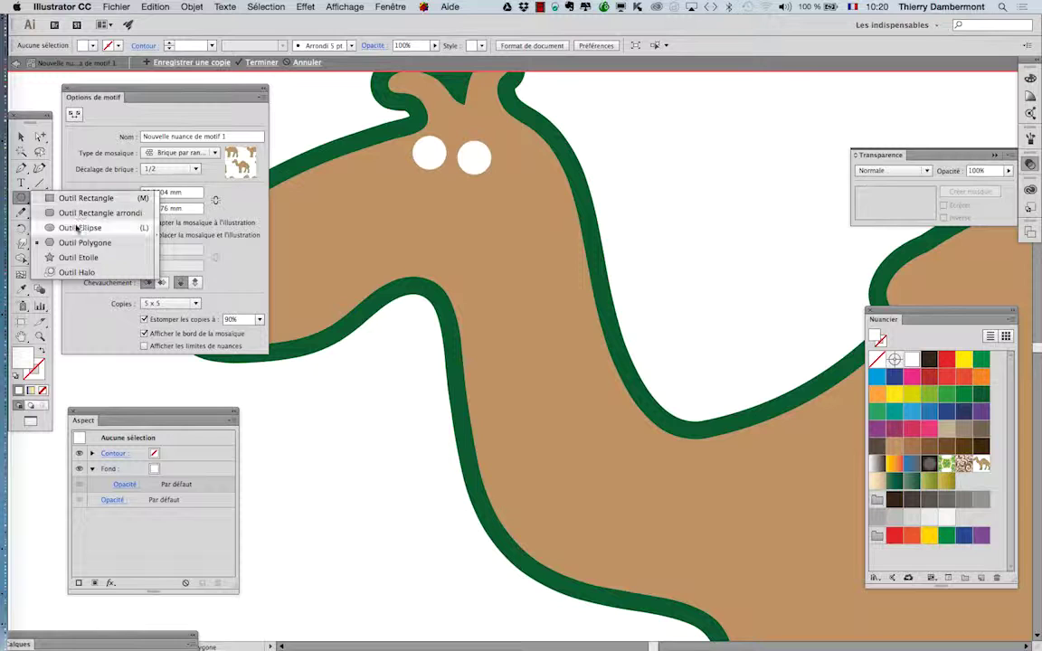
pyautogui.click(78, 227)
pyautogui.moveTo(426, 156); pyautogui.dragTo(436, 166)
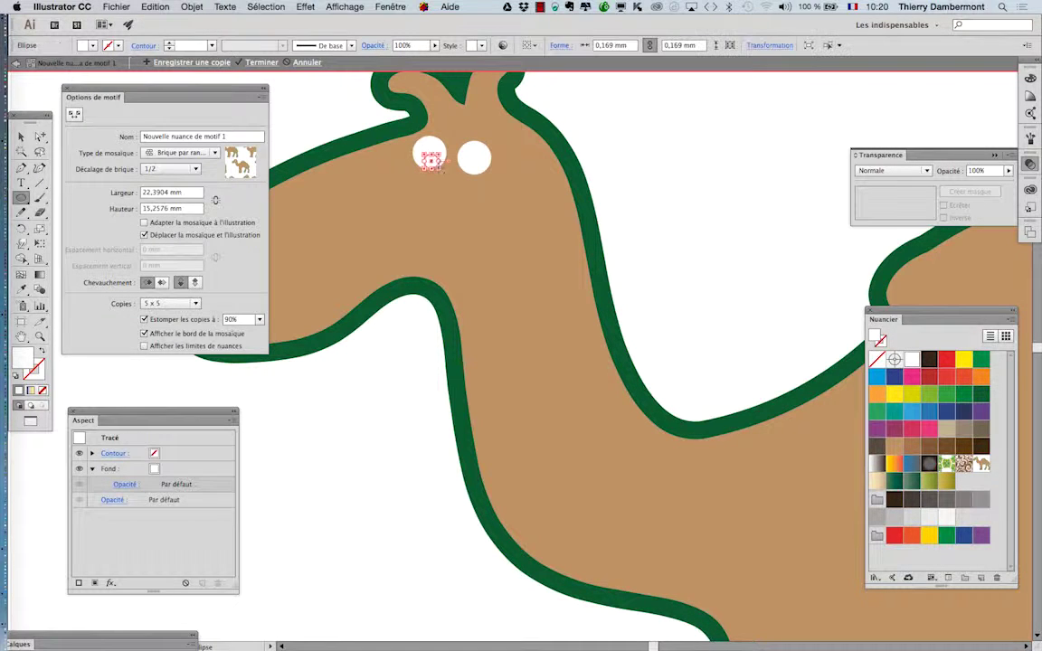
pyautogui.click(929, 359)
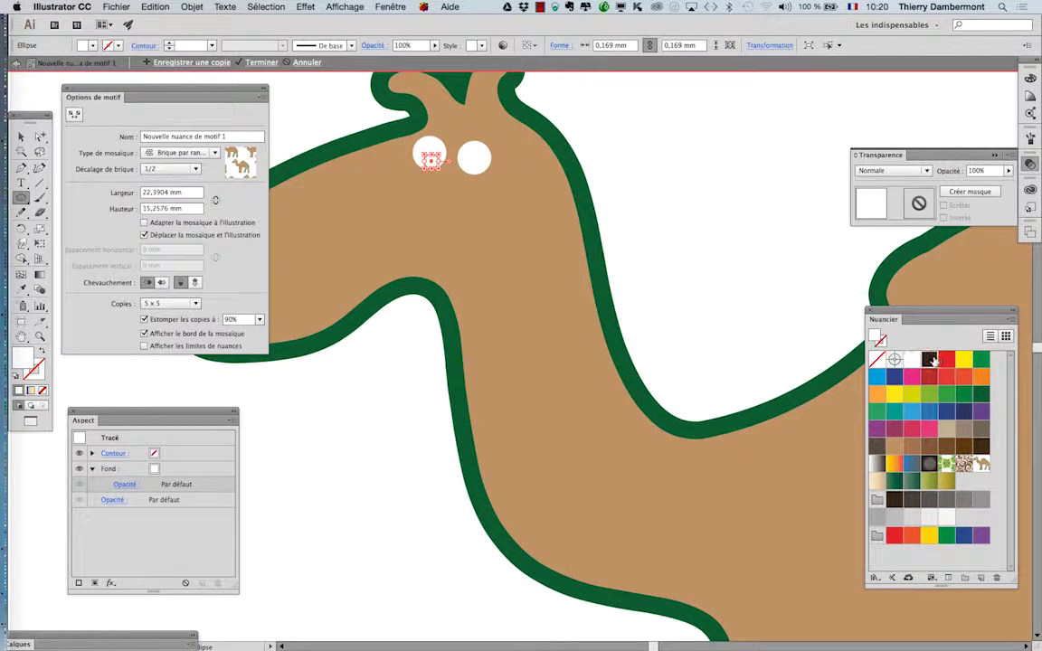
# - Copy the pupil onto the camel's right eye
pyautogui.click(19, 136)
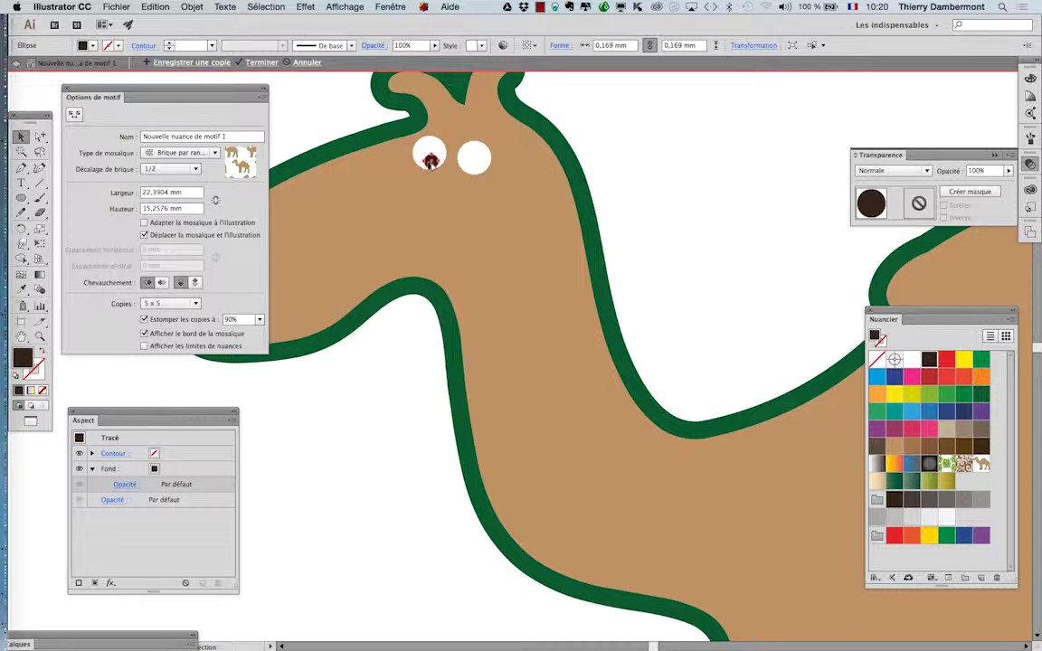
pyautogui.moveTo(456, 166); pyautogui.dragTo(467, 163)
pyautogui.click(650, 206)
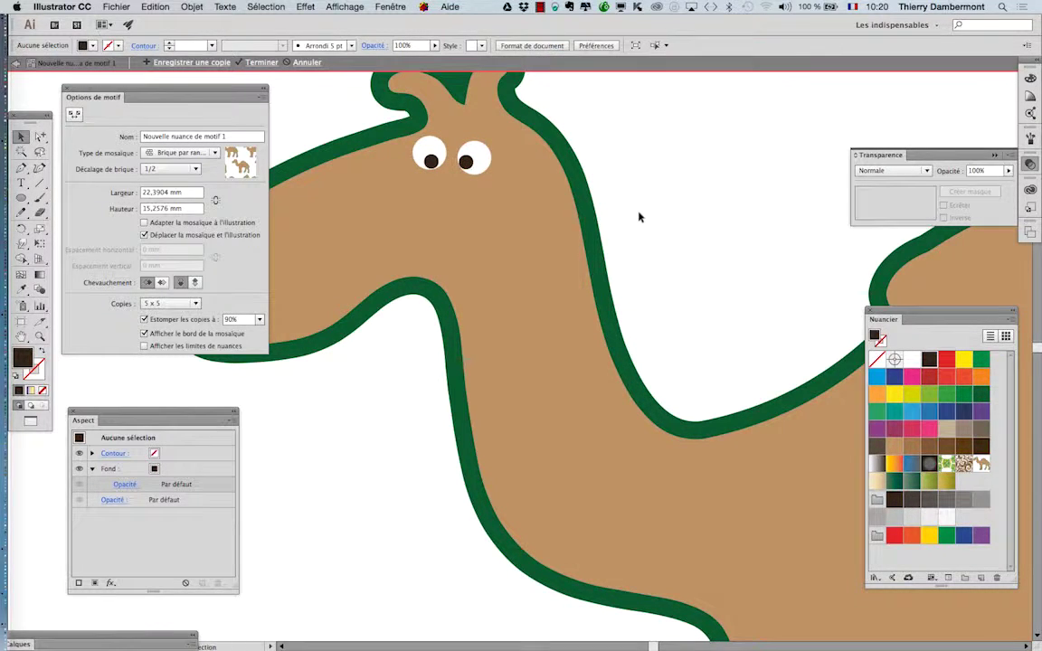
pyautogui.scroll(-3, 638, 217)
pyautogui.scroll(-3, 638, 217)
pyautogui.scroll(-2, 638, 217)
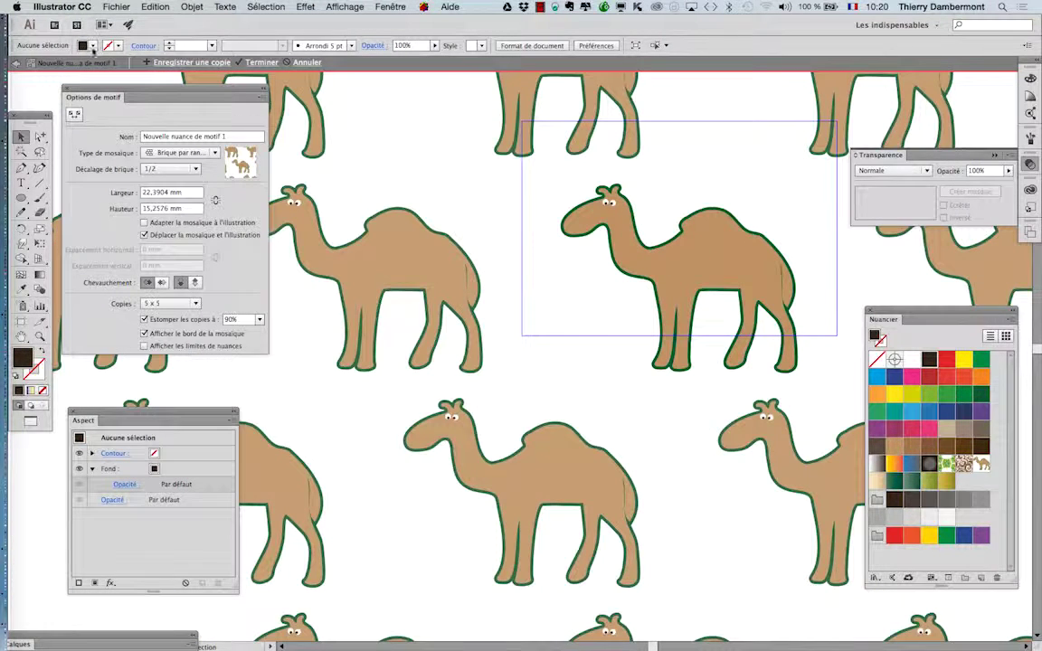
# - Exit pattern editing and zoom in and out to inspect the patterned shapes
pyautogui.click(15, 65)
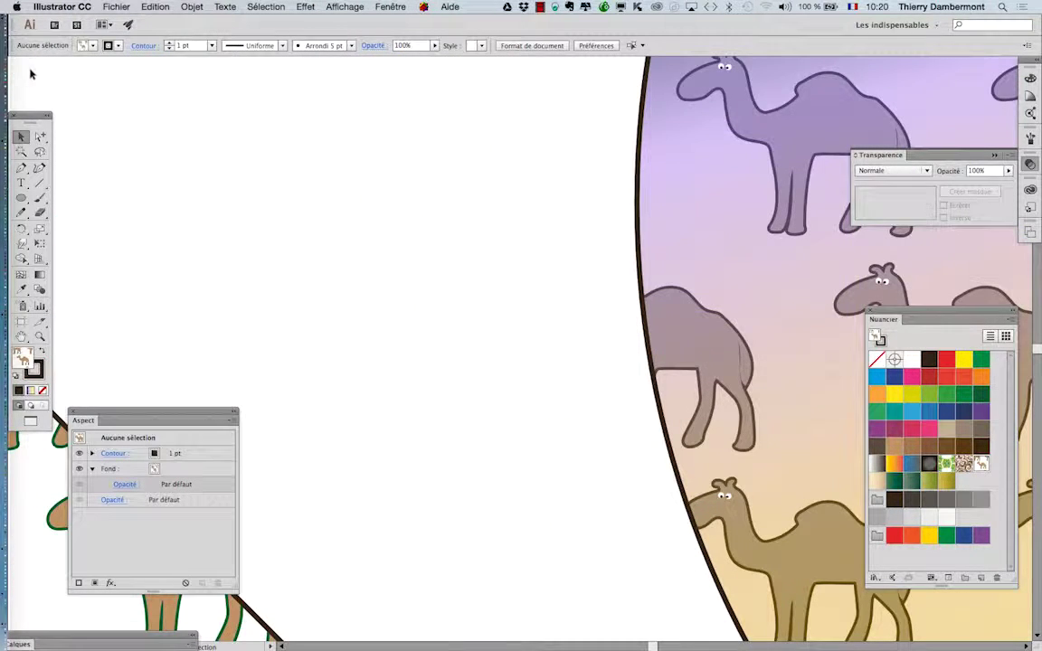
pyautogui.scroll(-2, 713, 228)
pyautogui.scroll(-1, 716, 231)
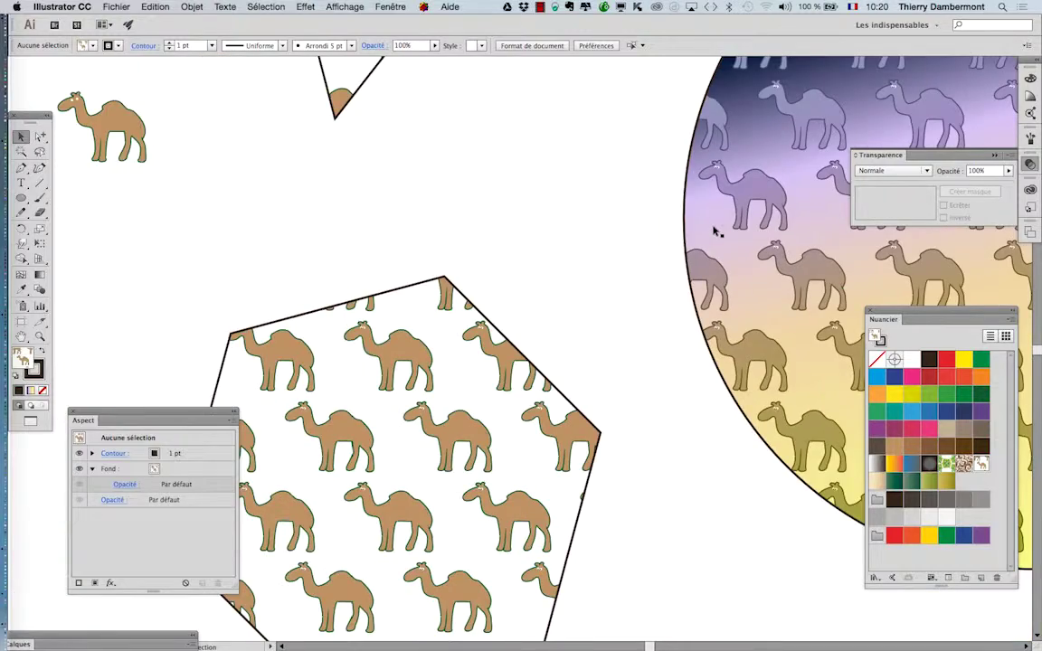
pyautogui.scroll(-1, 718, 230)
pyautogui.scroll(-2, 720, 217)
pyautogui.scroll(1, 488, 326)
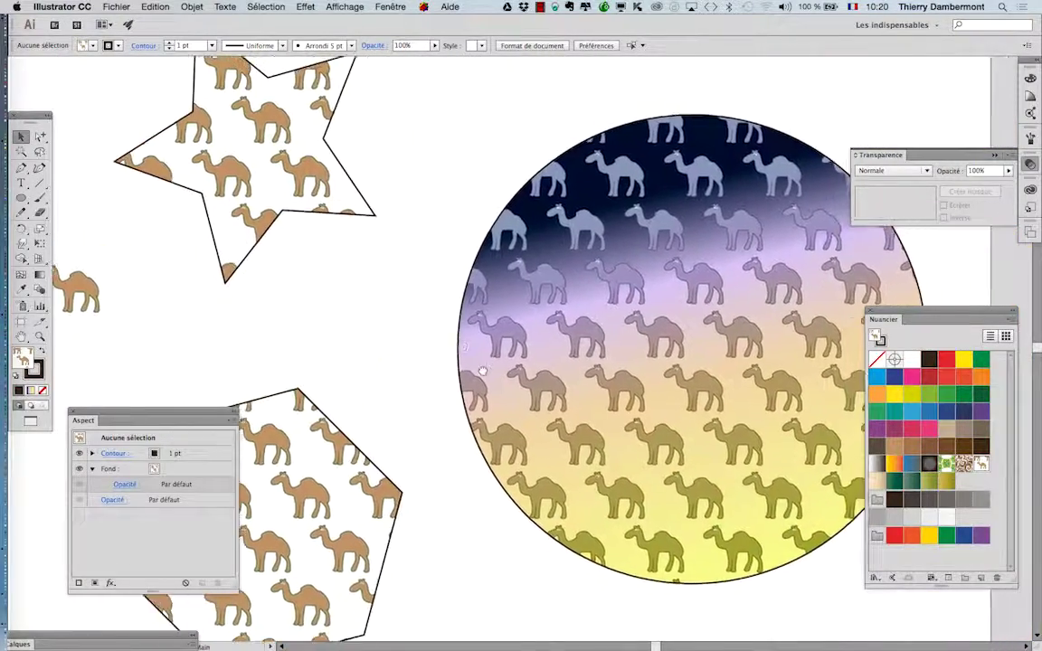
pyautogui.scroll(2, 363, 266)
pyautogui.scroll(2, 260, 187)
pyautogui.scroll(1, 260, 187)
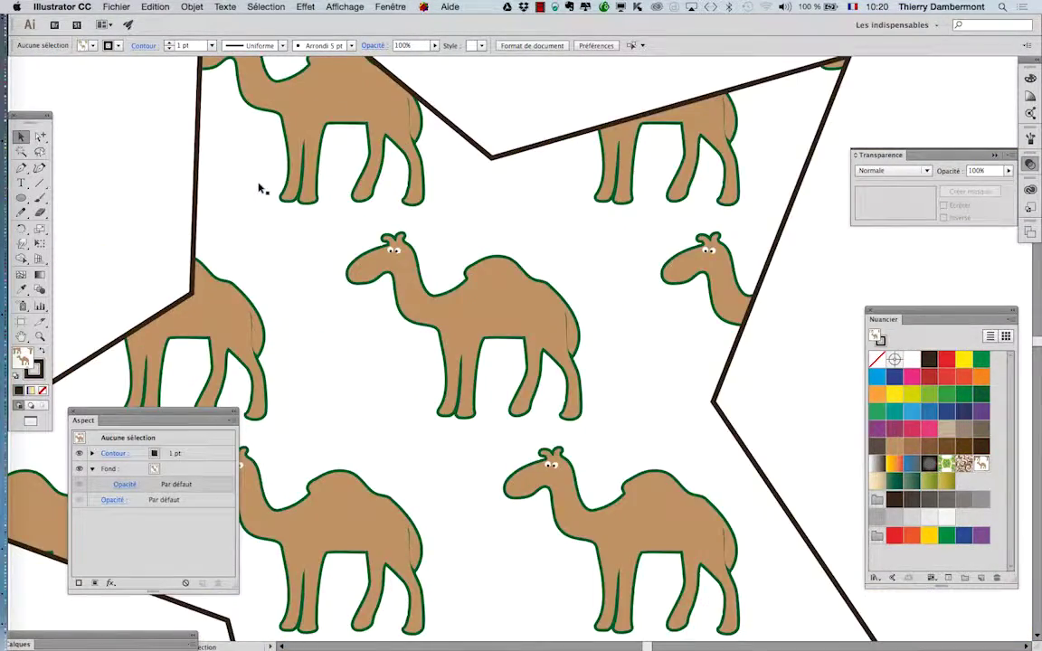
pyautogui.scroll(-1, 260, 187)
pyautogui.scroll(-1, 264, 190)
pyautogui.scroll(-2, 267, 190)
pyautogui.scroll(-3, 407, 371)
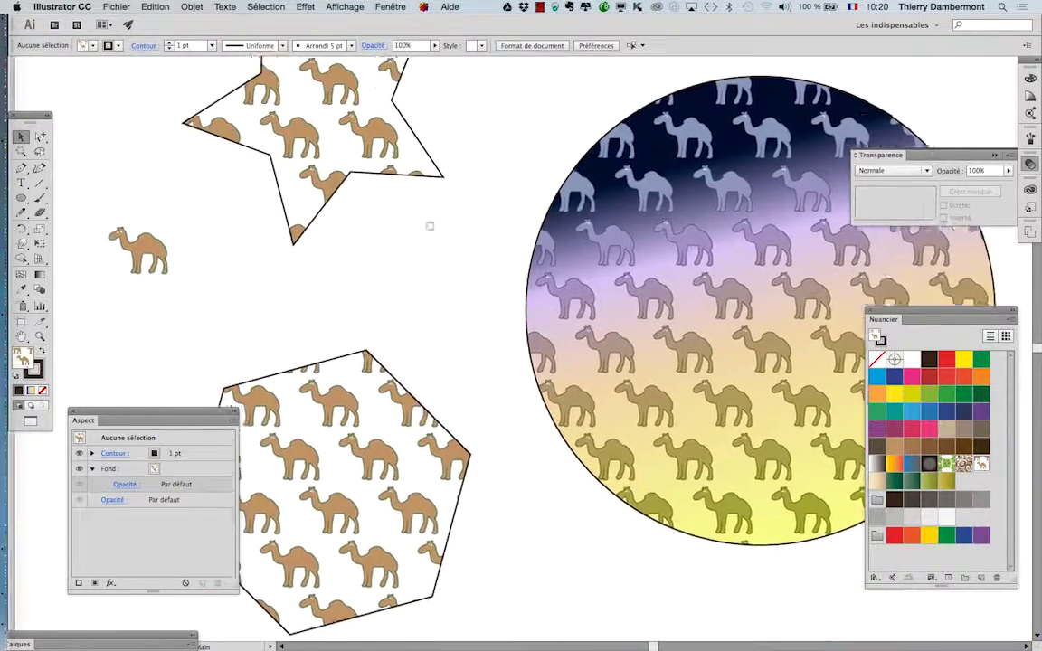
pyautogui.scroll(-1, 428, 225)
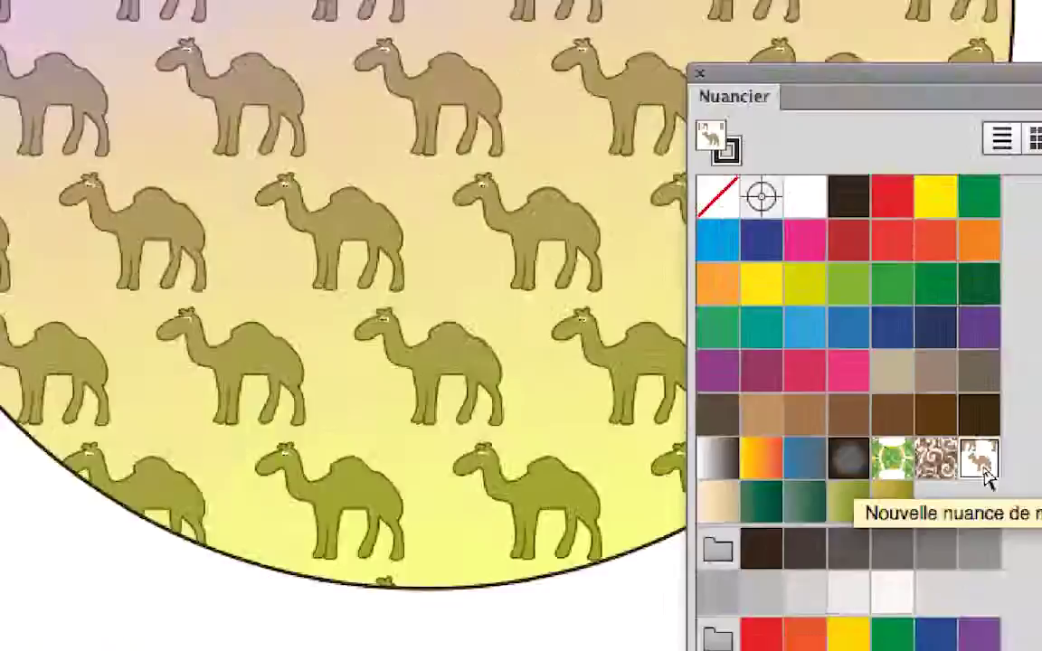
pyautogui.scroll(2, 305, 502)
pyautogui.scroll(2, 306, 503)
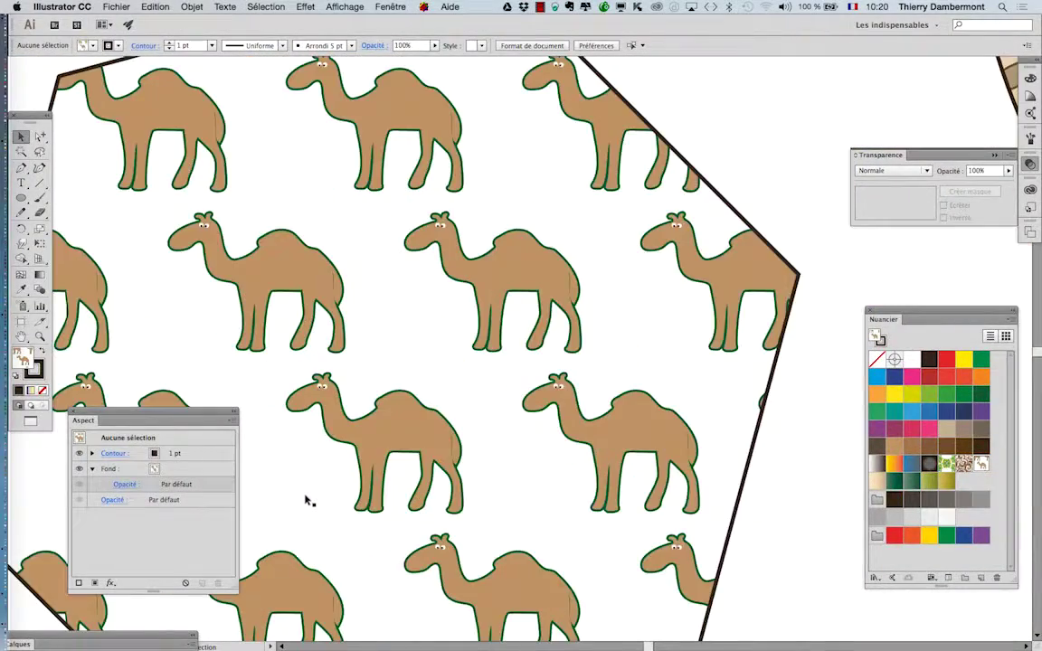
pyautogui.scroll(-3, 308, 502)
pyautogui.scroll(-1, 307, 501)
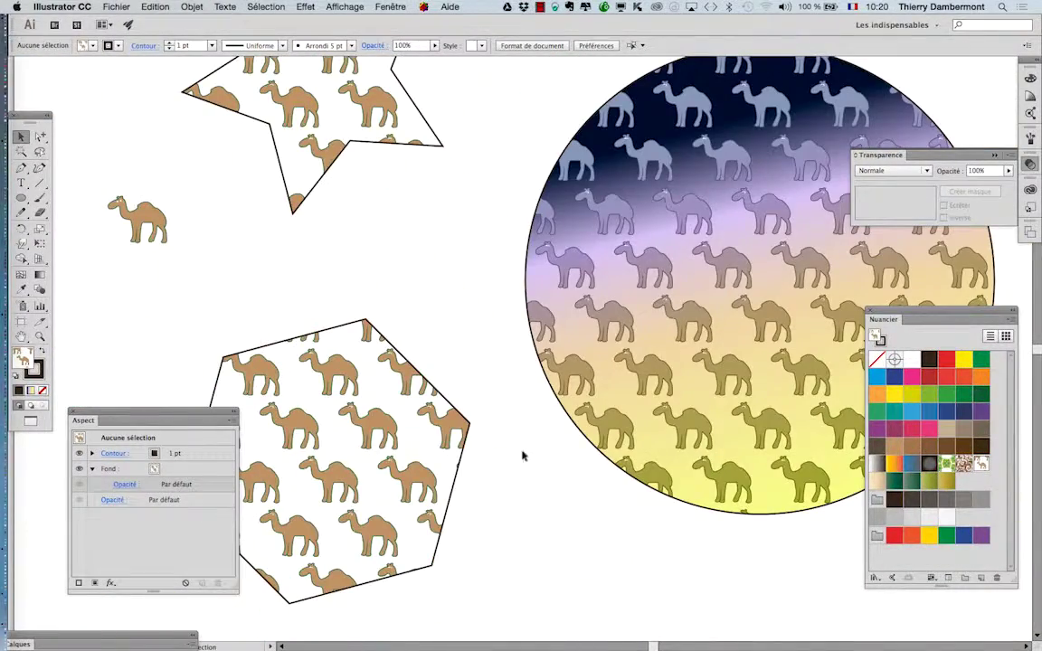
pyautogui.scroll(2, 764, 340)
pyautogui.scroll(3, 778, 338)
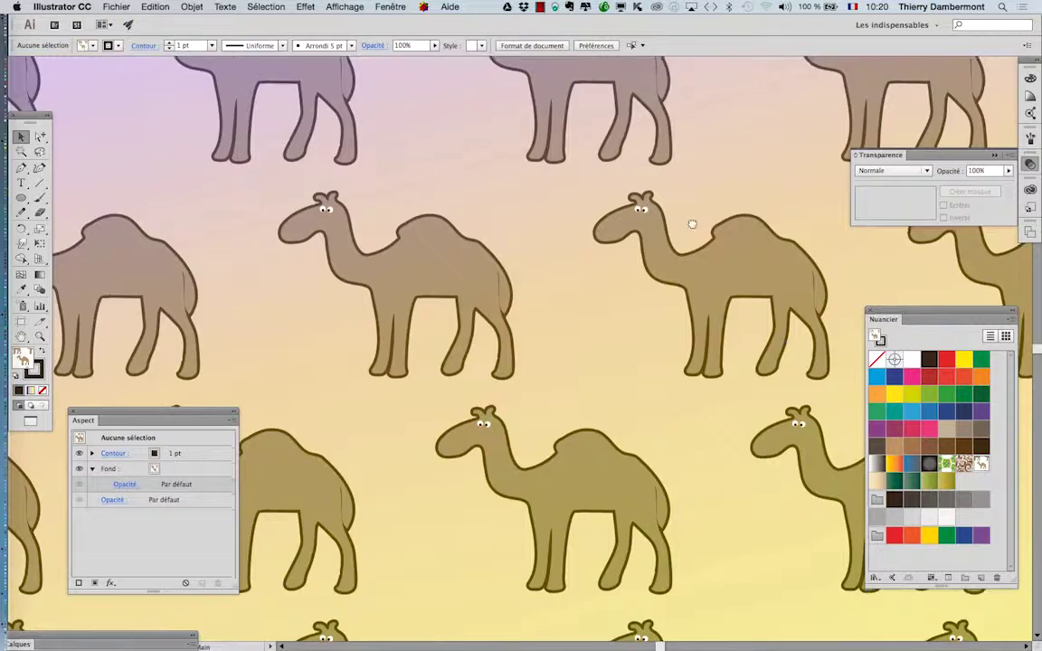
# - Pan across the gradient circle's camels, then zoom out to show the star and hexagon
pyautogui.moveTo(691, 225); pyautogui.dragTo(694, 536)
pyautogui.moveTo(664, 295); pyautogui.dragTo(660, 561)
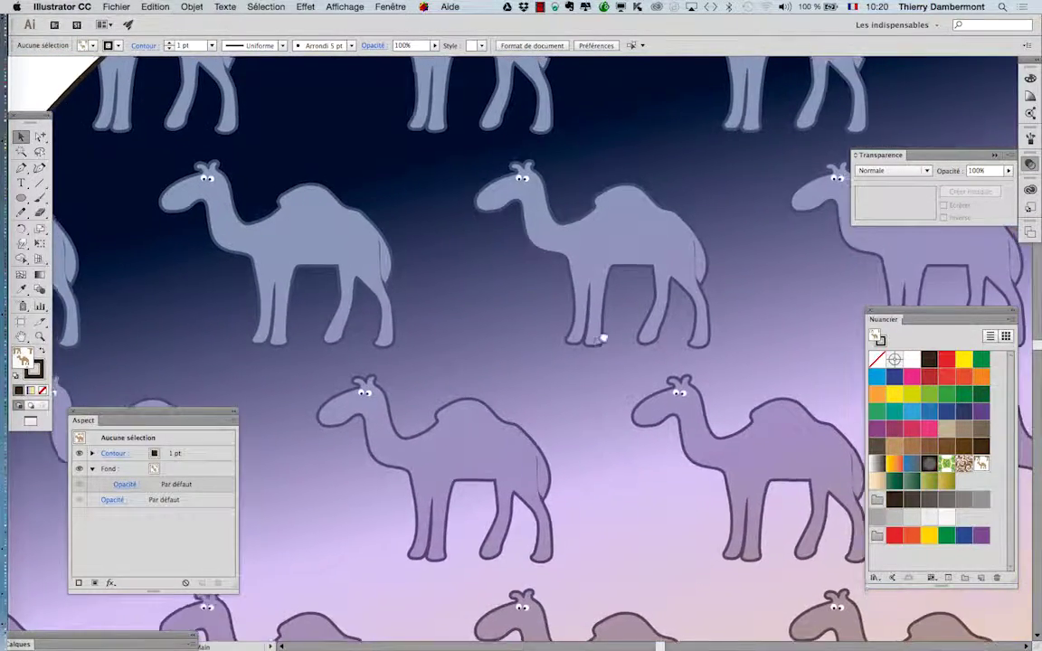
pyautogui.moveTo(599, 337); pyautogui.dragTo(649, 488)
pyautogui.moveTo(597, 386); pyautogui.dragTo(657, 537)
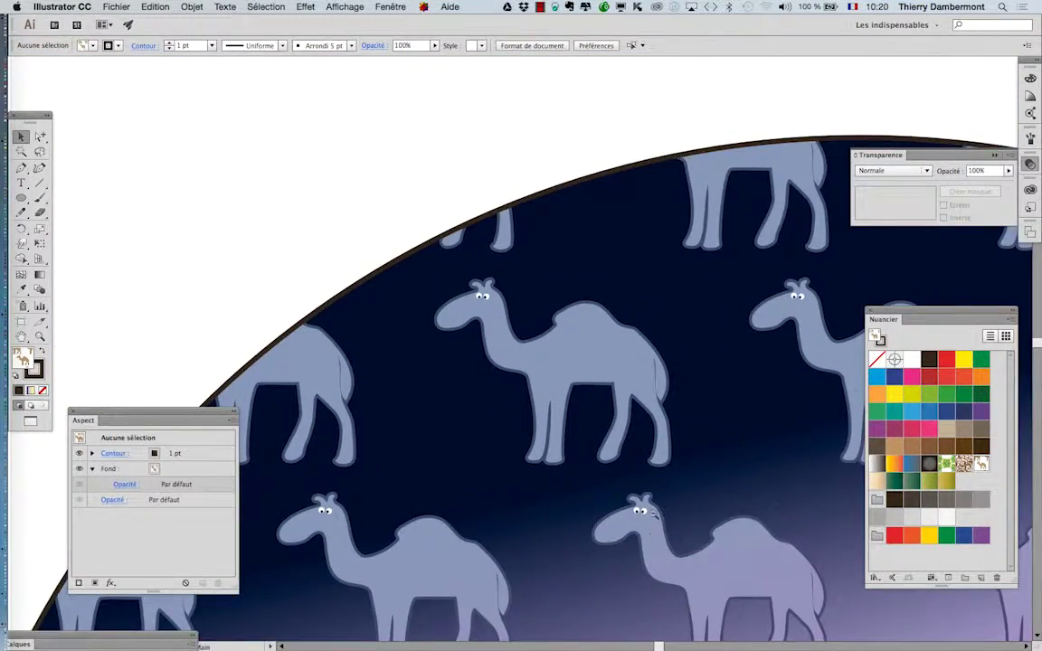
pyautogui.keyDown('alt'); pyautogui.click(627, 501); pyautogui.keyUp('alt')
pyautogui.keyDown('alt'); pyautogui.click(628, 501); pyautogui.keyUp('alt')
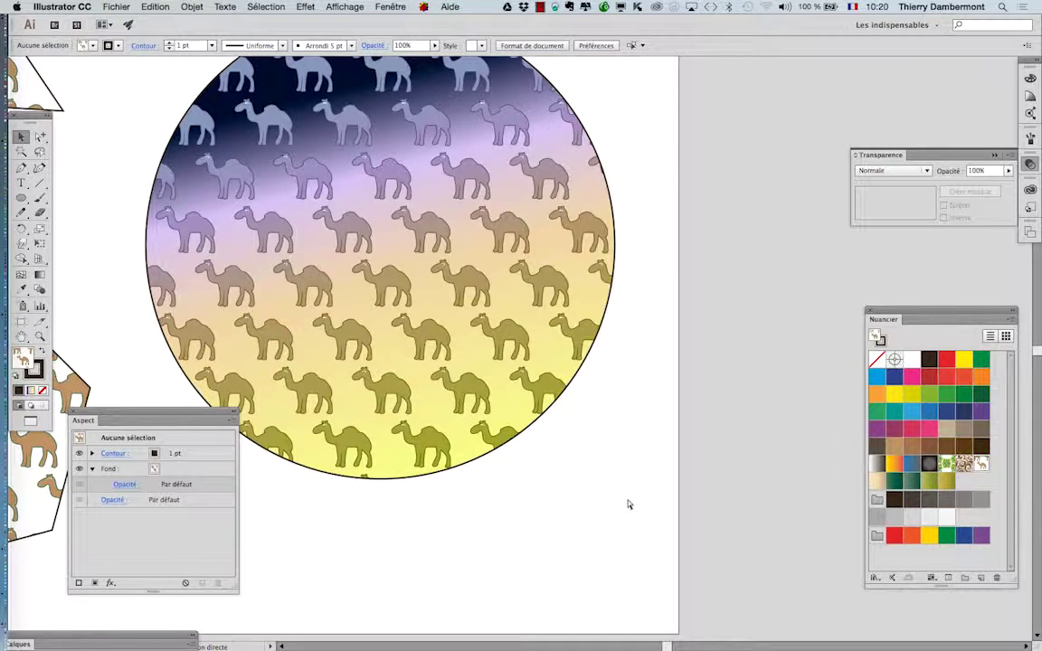
pyautogui.keyDown('alt'); pyautogui.click(439, 423); pyautogui.keyUp('alt')
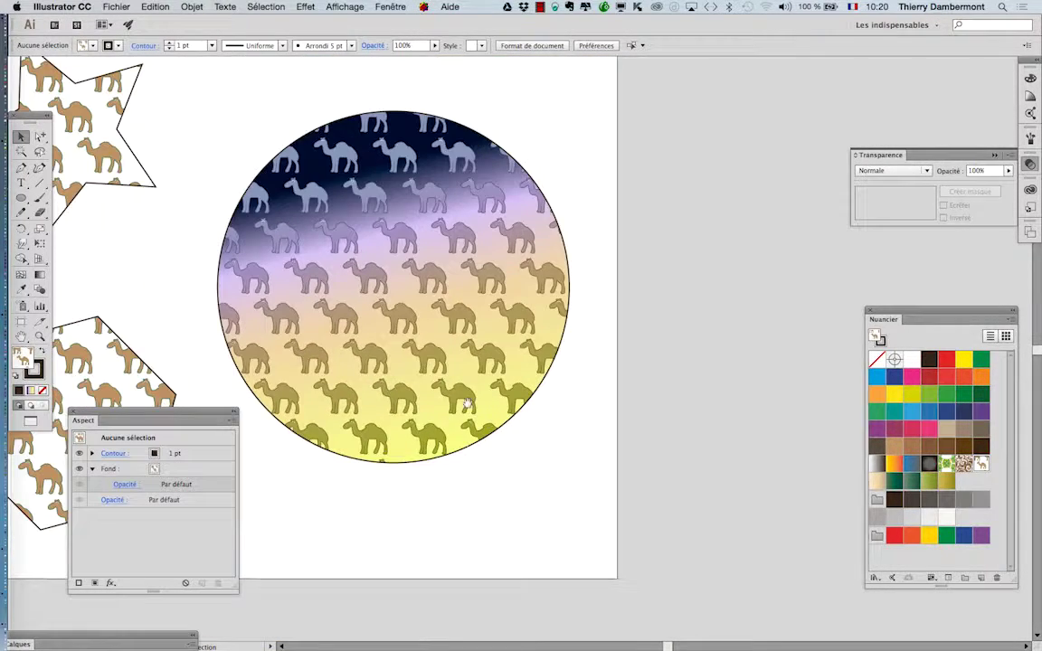
pyautogui.moveTo(468, 404); pyautogui.dragTo(682, 325)
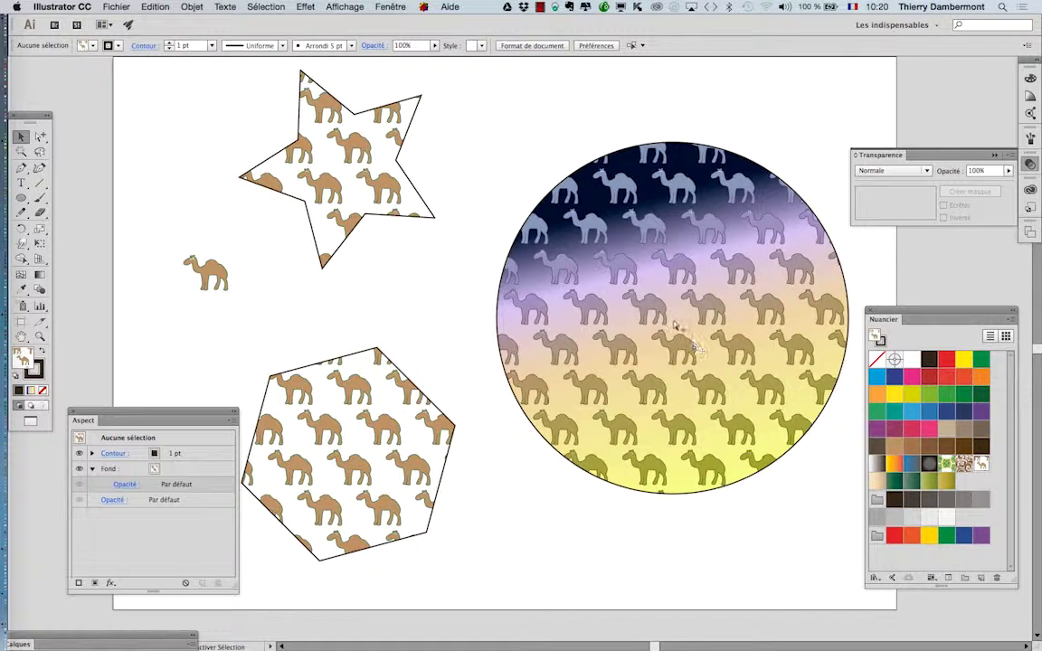
# - Save the updated artwork as motif - 10.ai, bringing up the Illustrator Options dialog
pyautogui.click(115, 6)
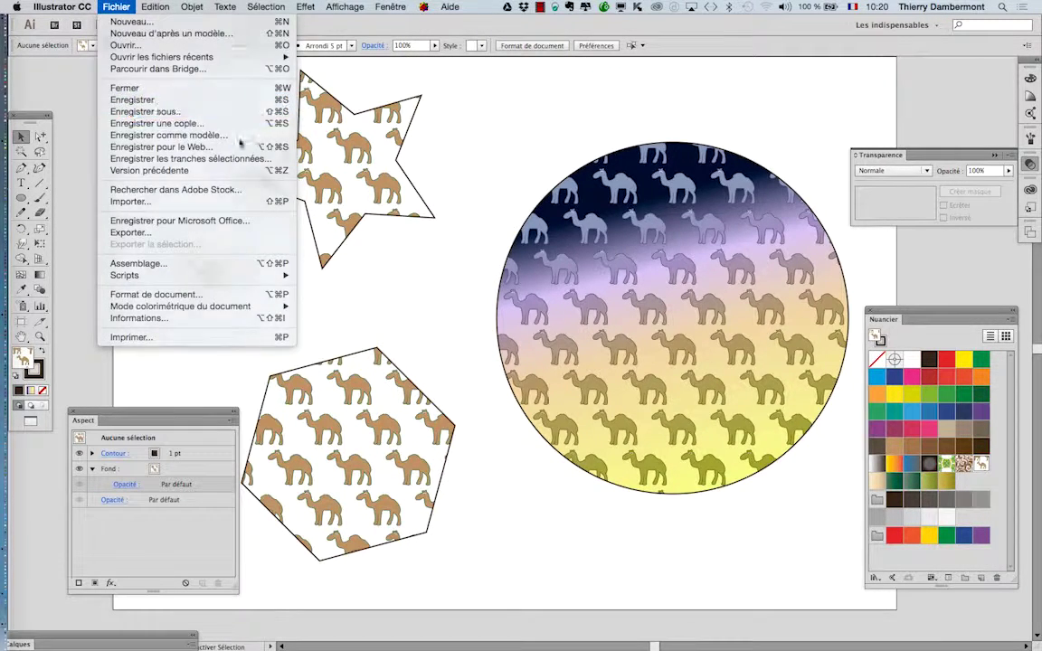
pyautogui.click(181, 112)
pyautogui.click(509, 101)
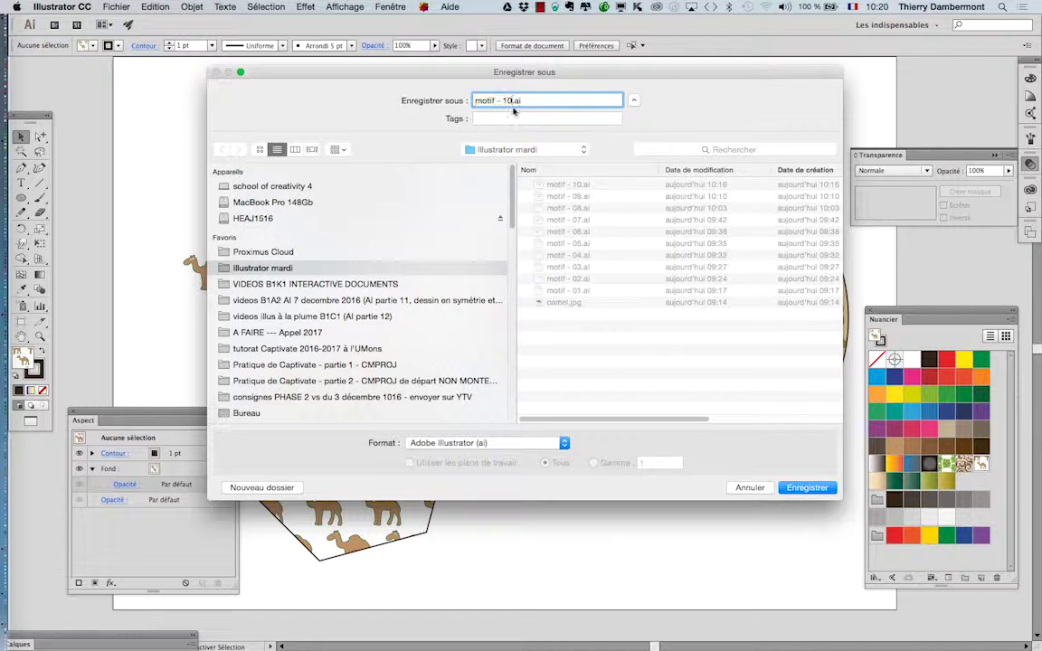
pyautogui.press('Return')
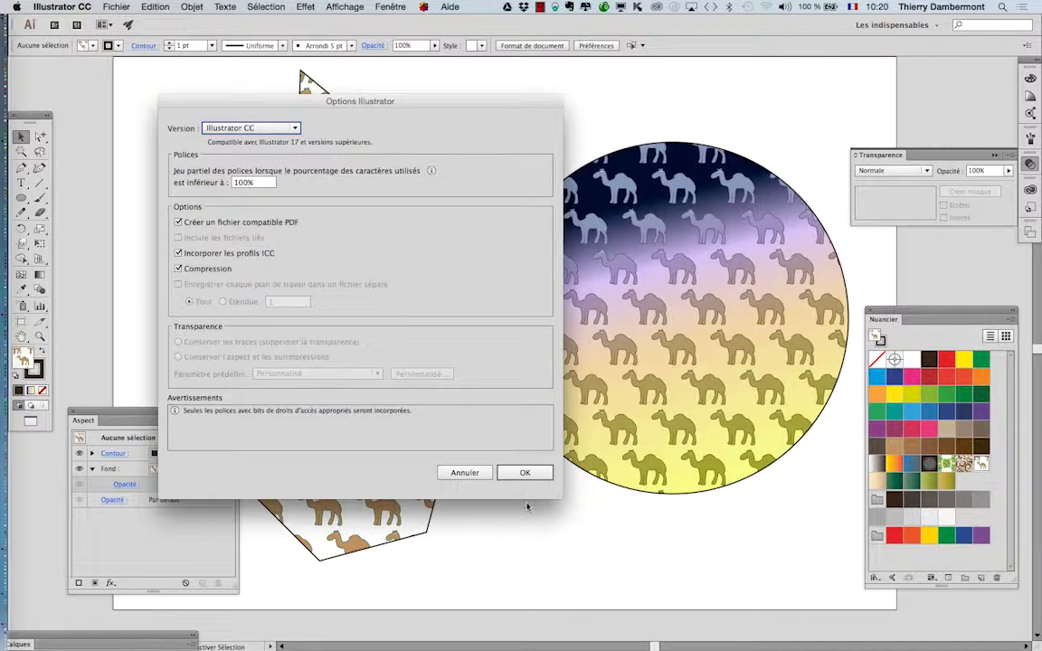